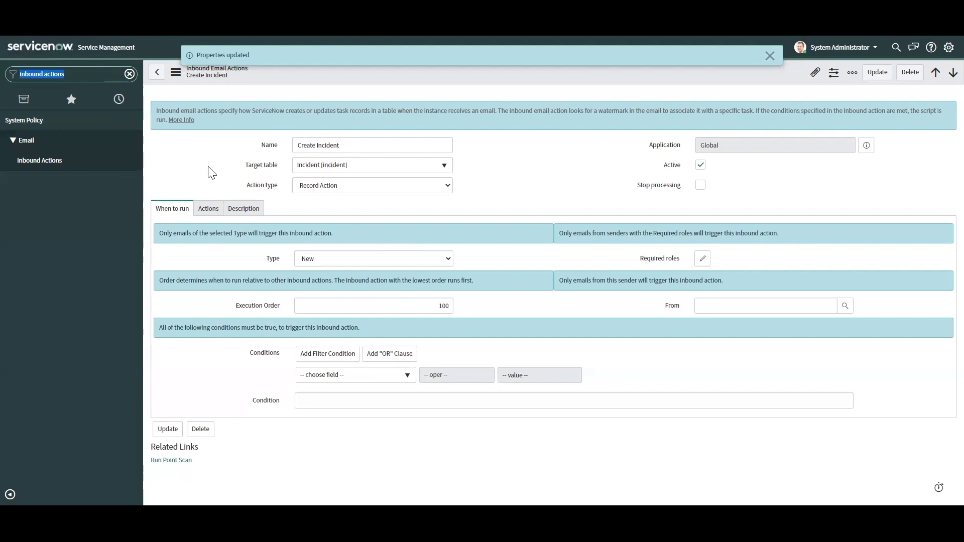
View the Create Incident action's Description, then return to its When to run settings.
click(254, 210)
click(175, 212)
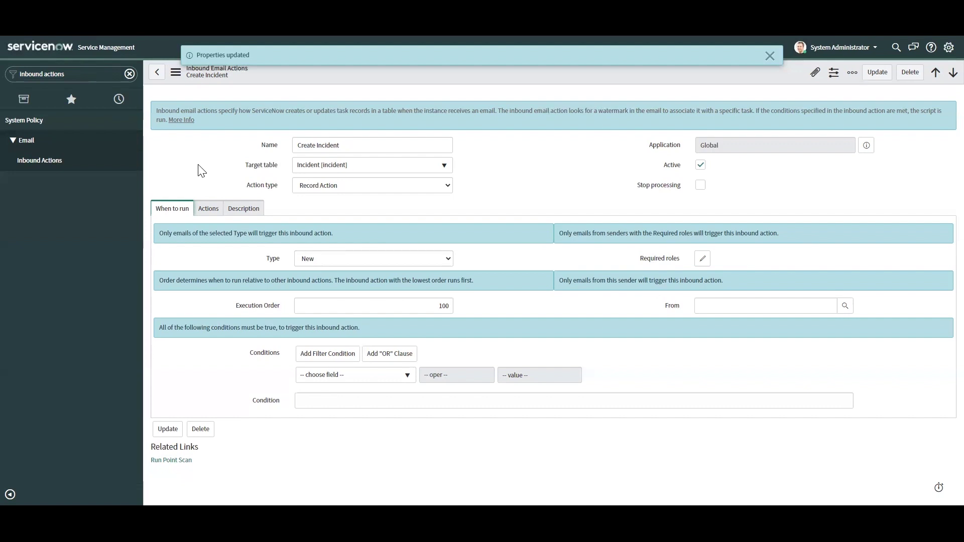
Look over the script and description, back to When to run, and expand the Action type list.
click(214, 217)
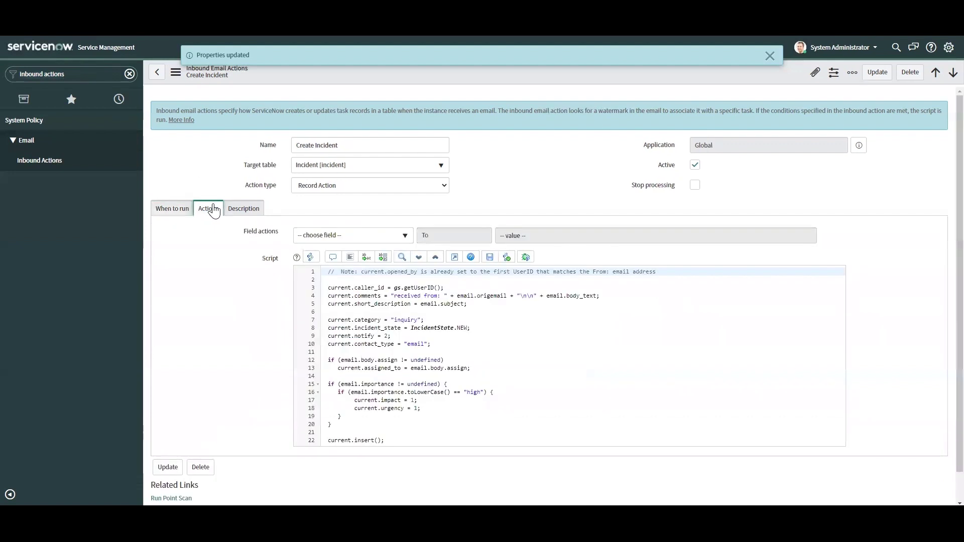
click(234, 213)
click(170, 212)
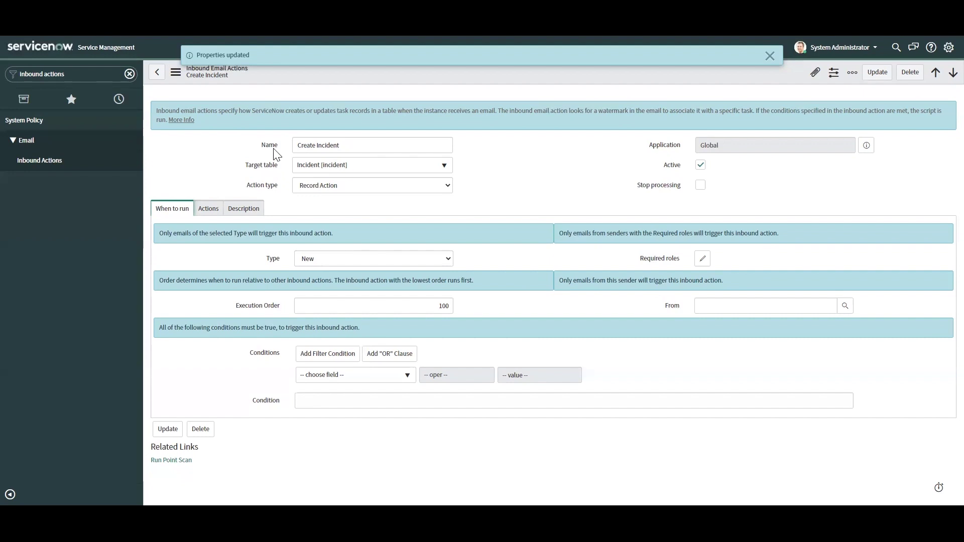
click(323, 191)
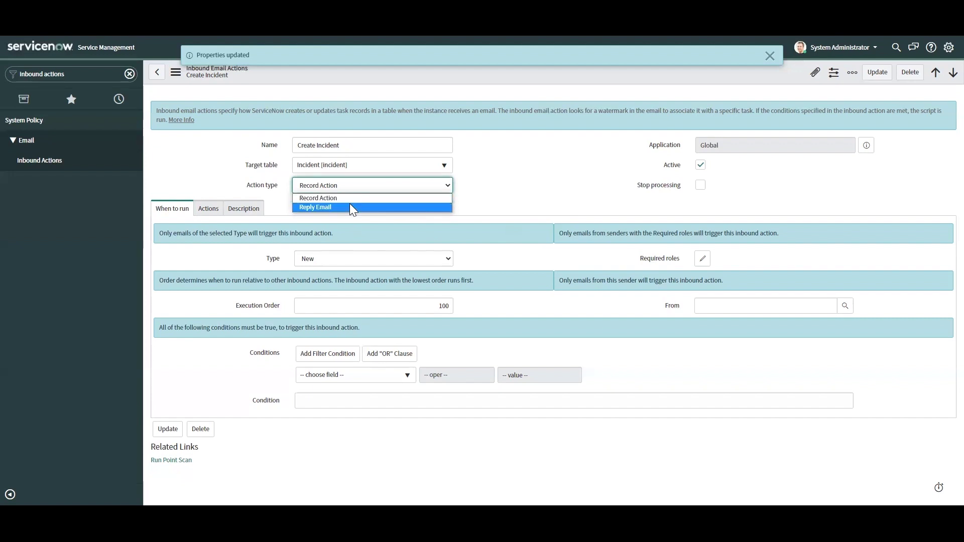
Inspect the Action type and email Type dropdowns, leaving Type set to New.
click(567, 202)
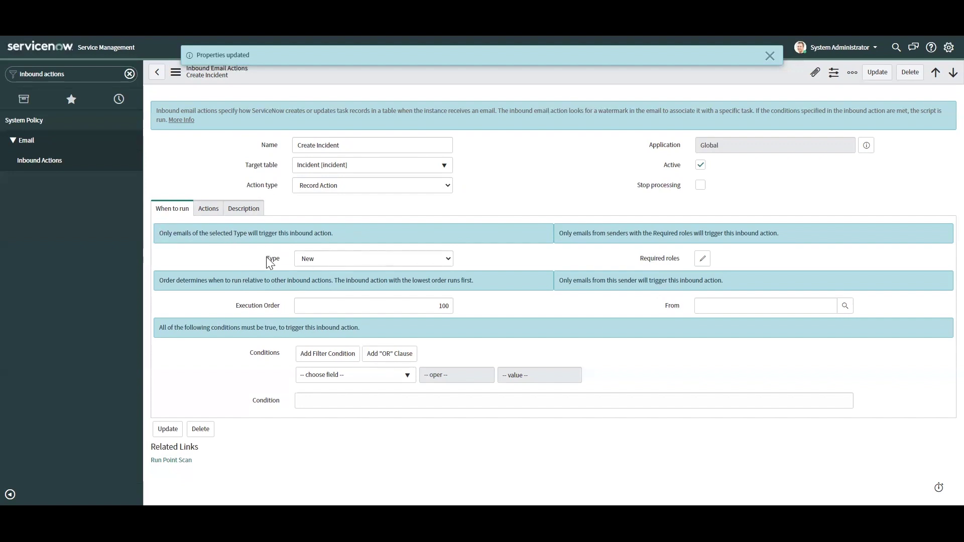
click(342, 258)
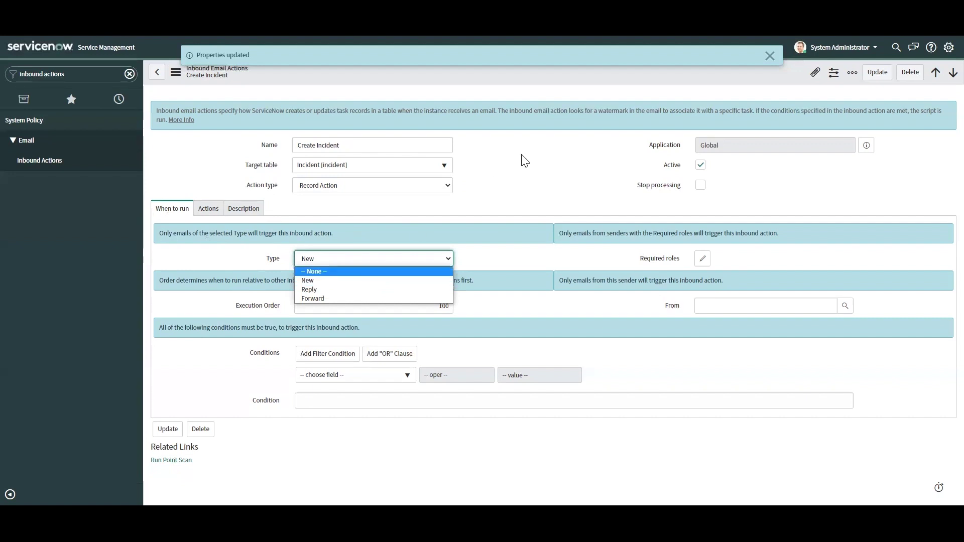
click(516, 174)
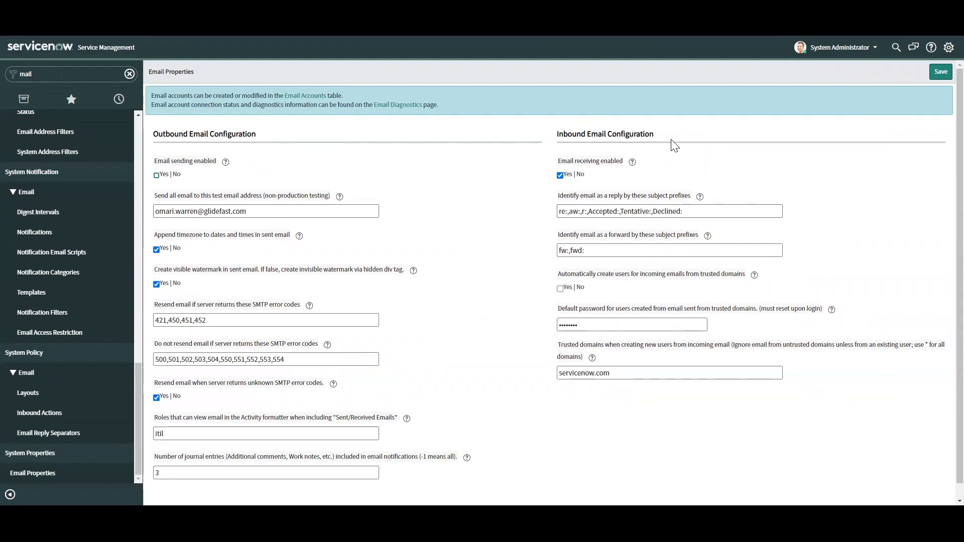
Select the whole 'Send all email to this test email address' value in Email Properties.
click(276, 222)
triple_click(249, 212)
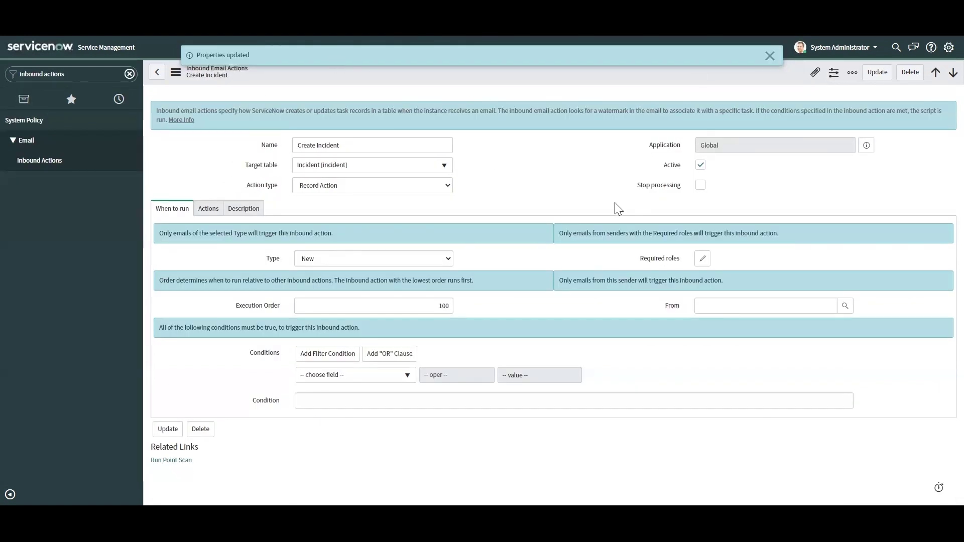
click(677, 303)
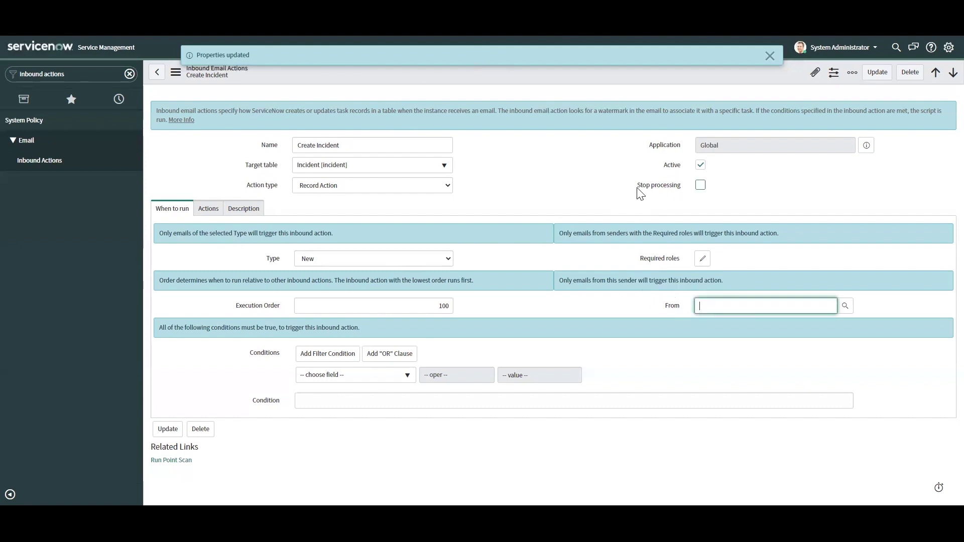
mouse_move(640, 193)
mouse_move(678, 192)
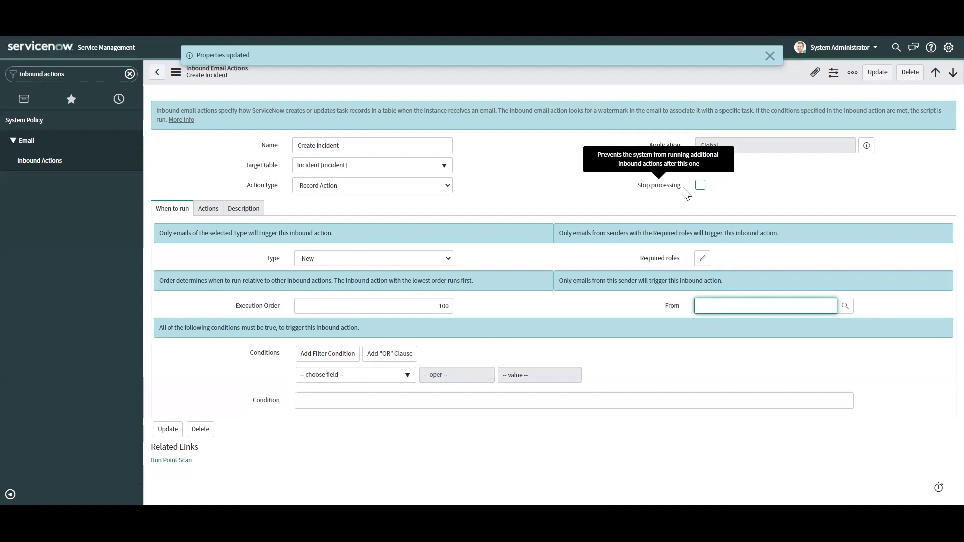
click(699, 189)
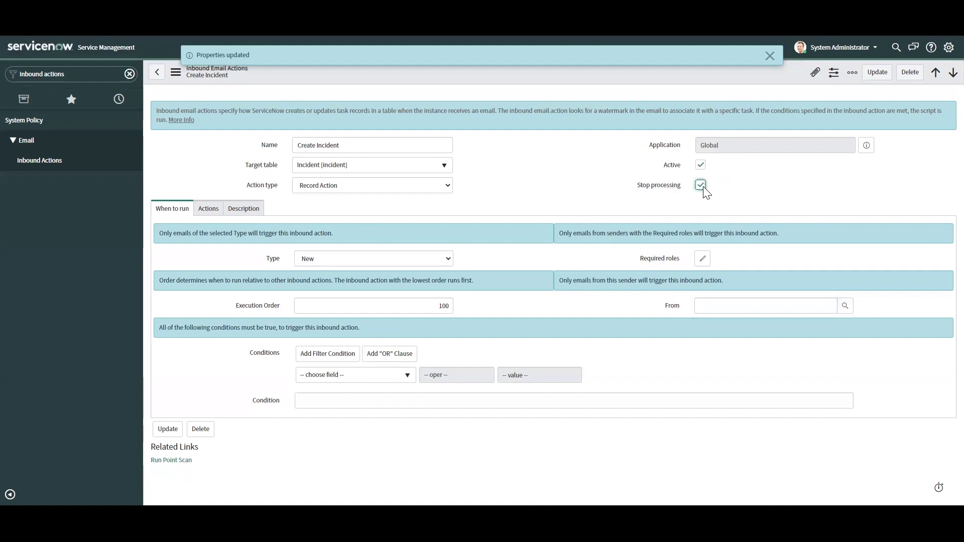
click(701, 186)
click(555, 179)
Turn on Stop processing at execution order 100 and browse condition fields without choosing one.
drag(430, 306, 459, 307)
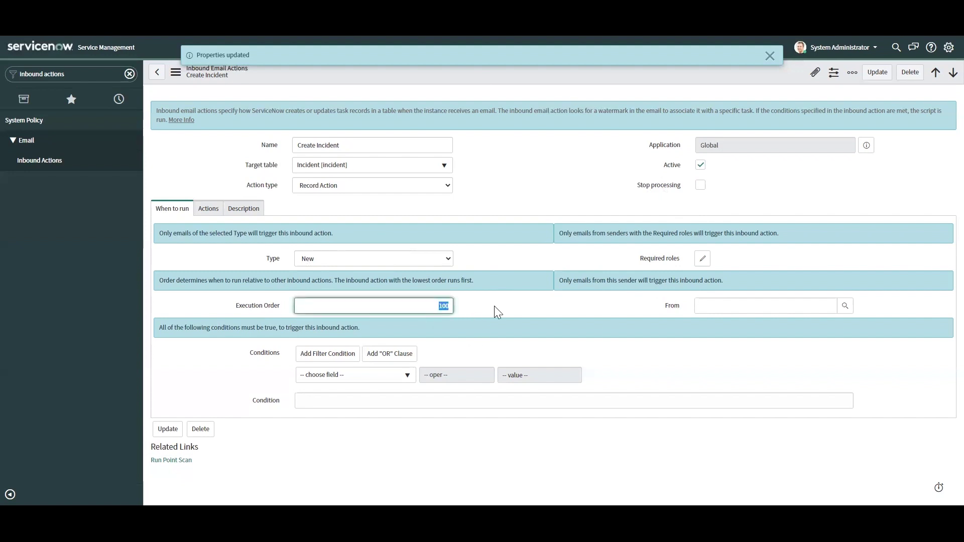
click(703, 188)
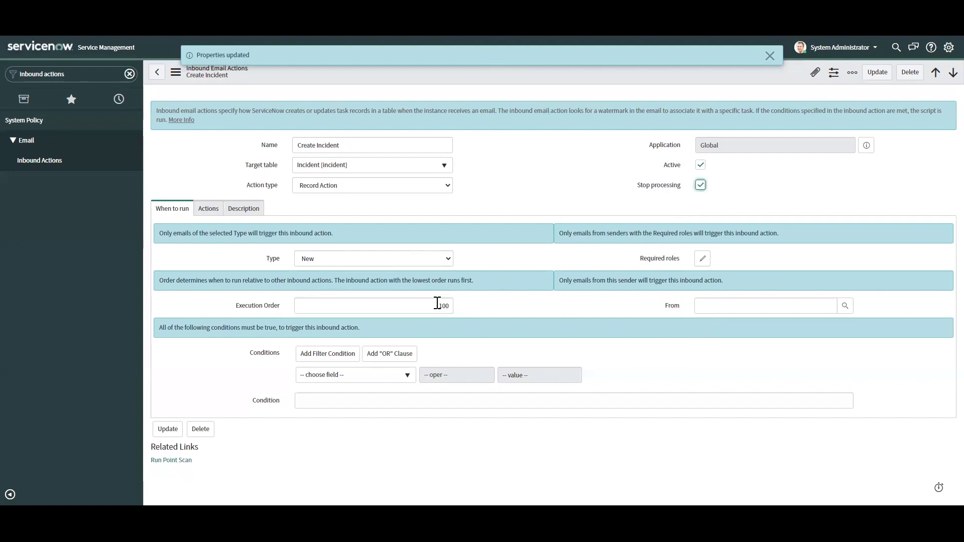
click(399, 377)
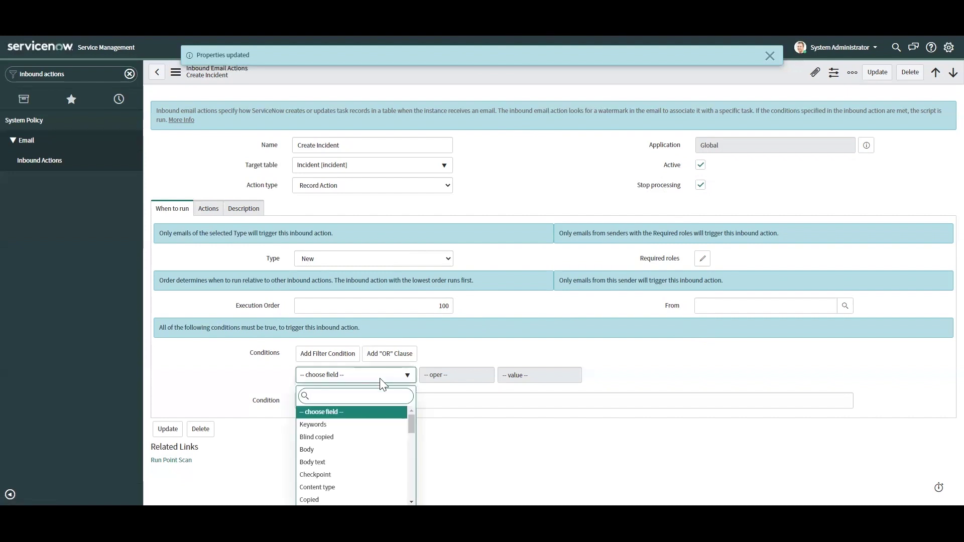
scroll(322, 428, down, 1)
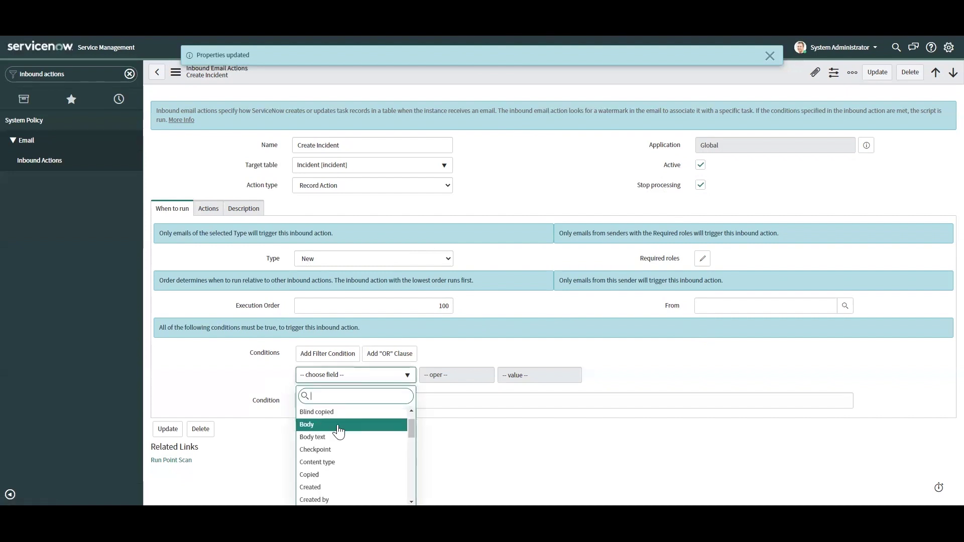
scroll(324, 430, down, 3)
scroll(338, 431, up, 2)
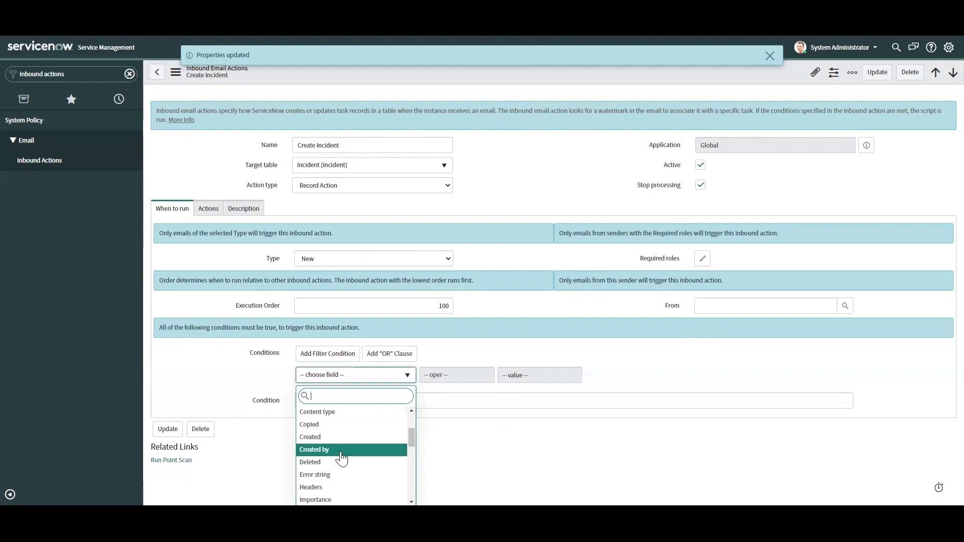
scroll(340, 454, down, 2)
scroll(340, 457, down, 3)
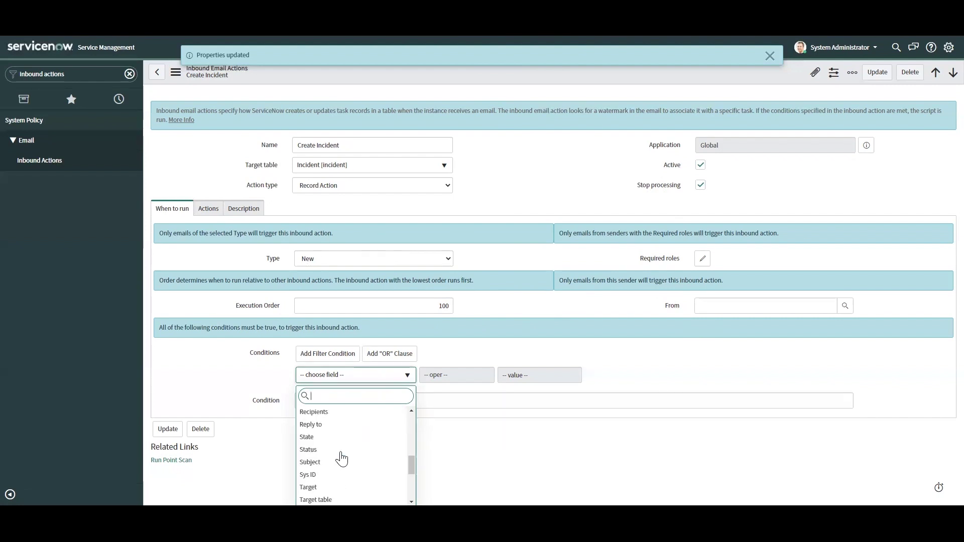
scroll(340, 456, up, 3)
click(485, 341)
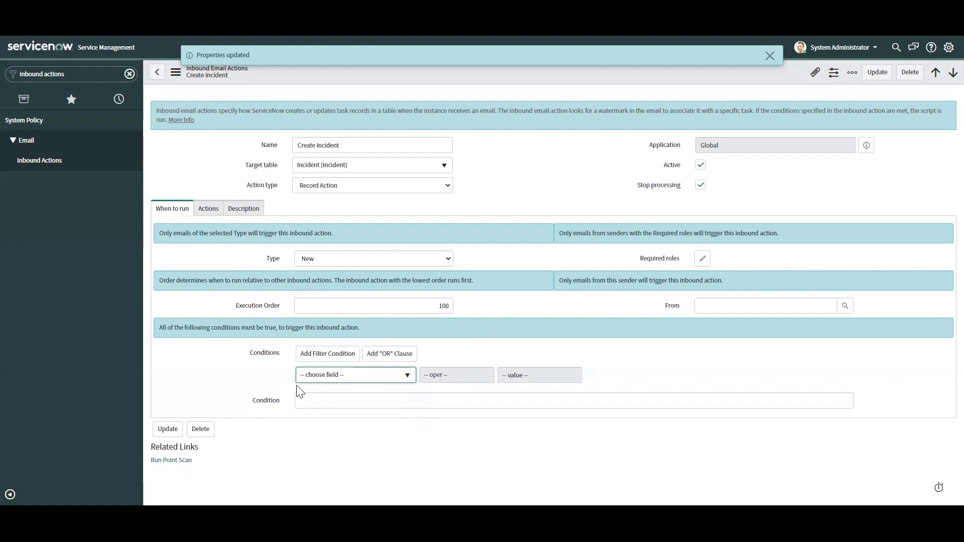
Glance at the action's script, then return to the When to run settings.
click(211, 217)
click(184, 214)
mouse_move(658, 262)
click(211, 213)
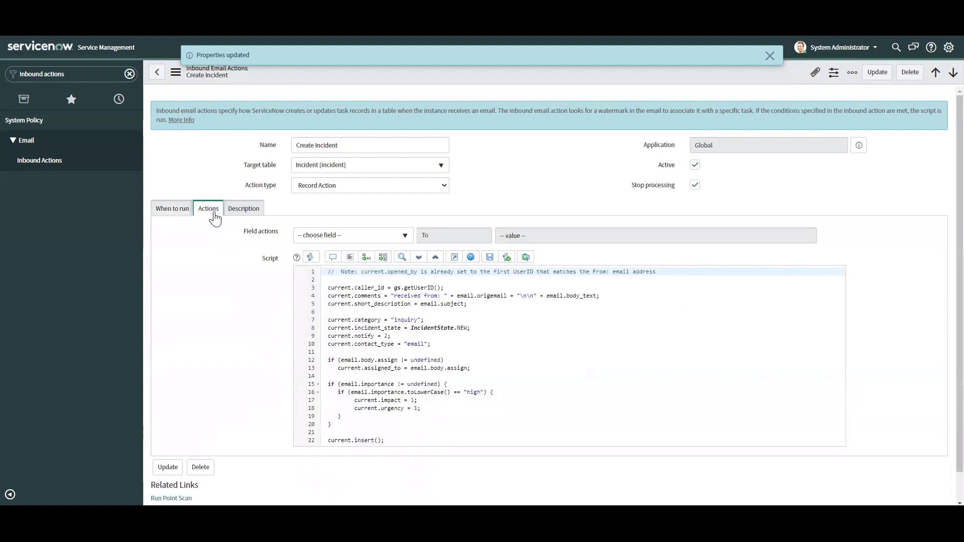
scroll(290, 321, down, 1)
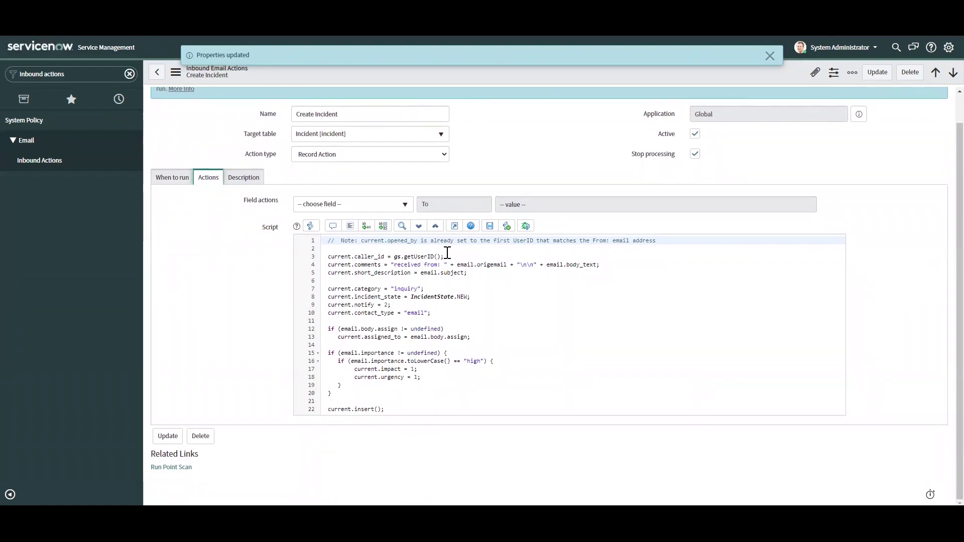
click(448, 251)
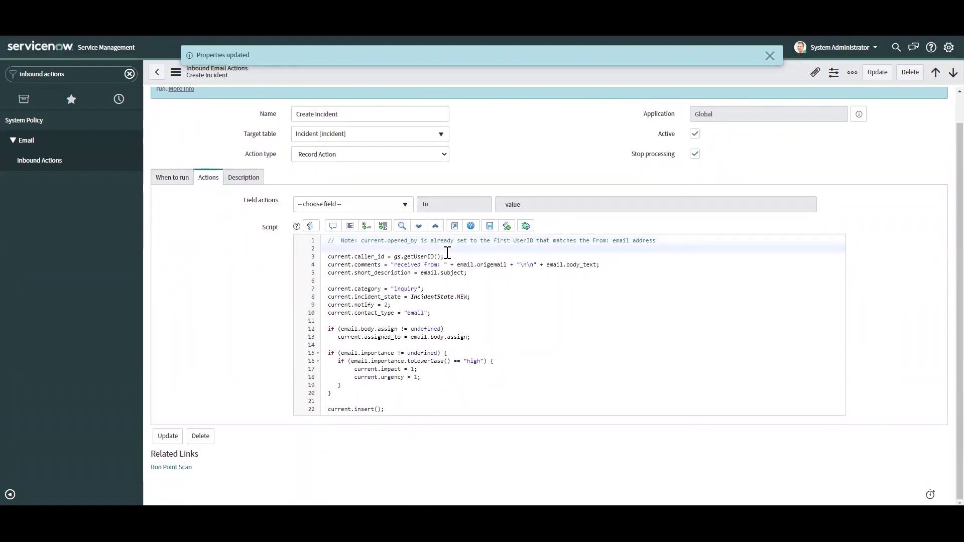
click(450, 263)
click(451, 257)
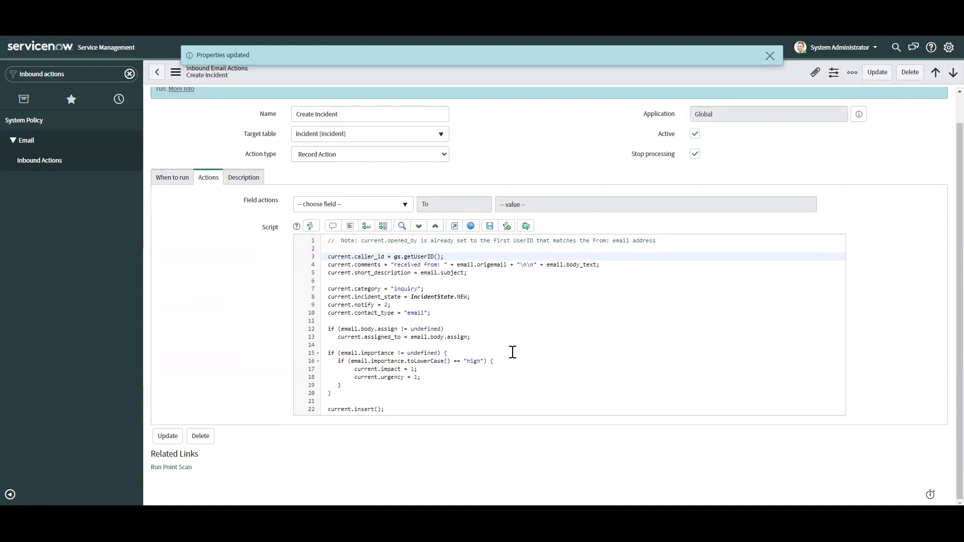
click(522, 311)
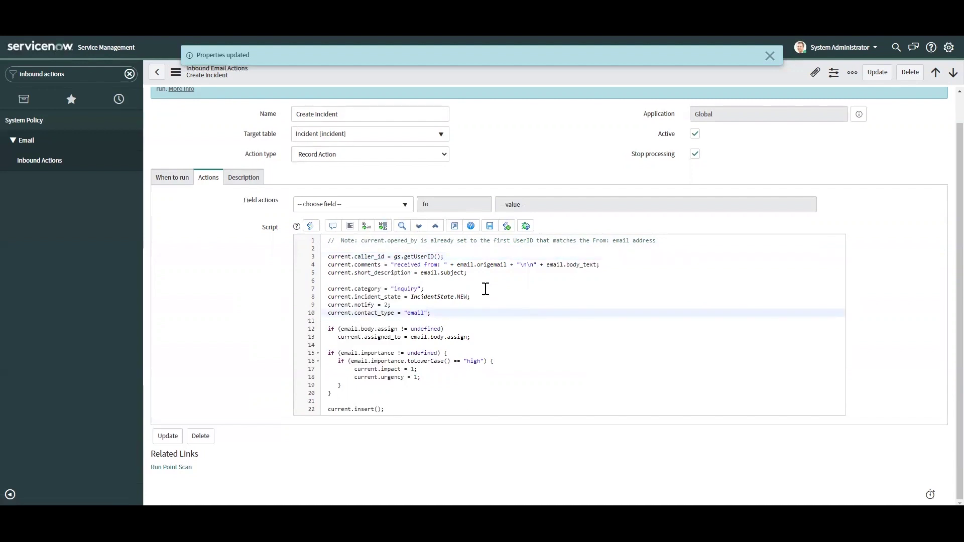
click(485, 271)
click(483, 258)
click(495, 280)
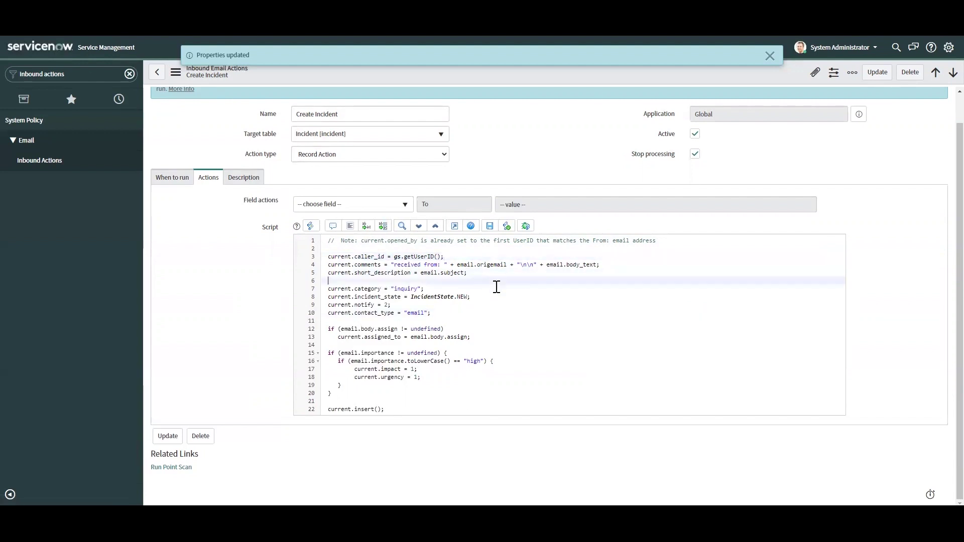
click(495, 315)
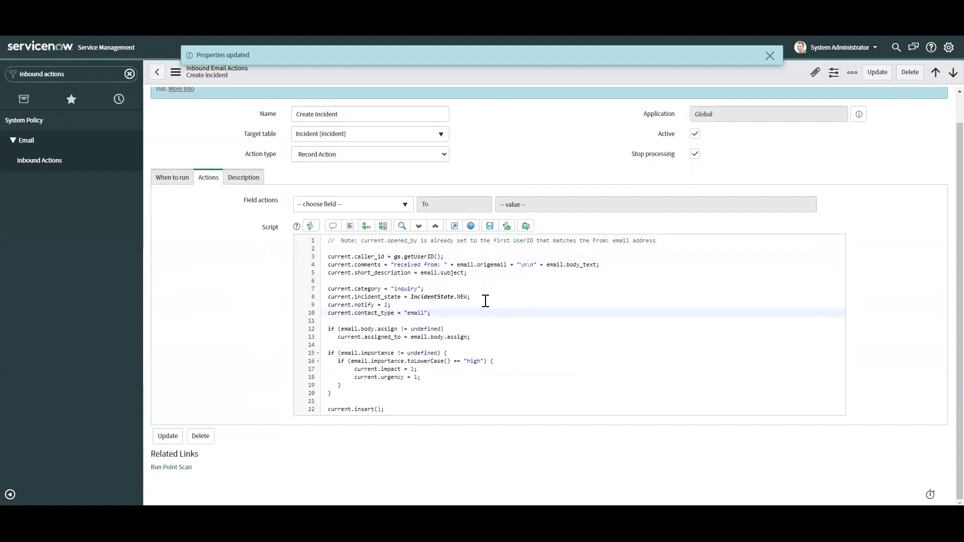
click(486, 300)
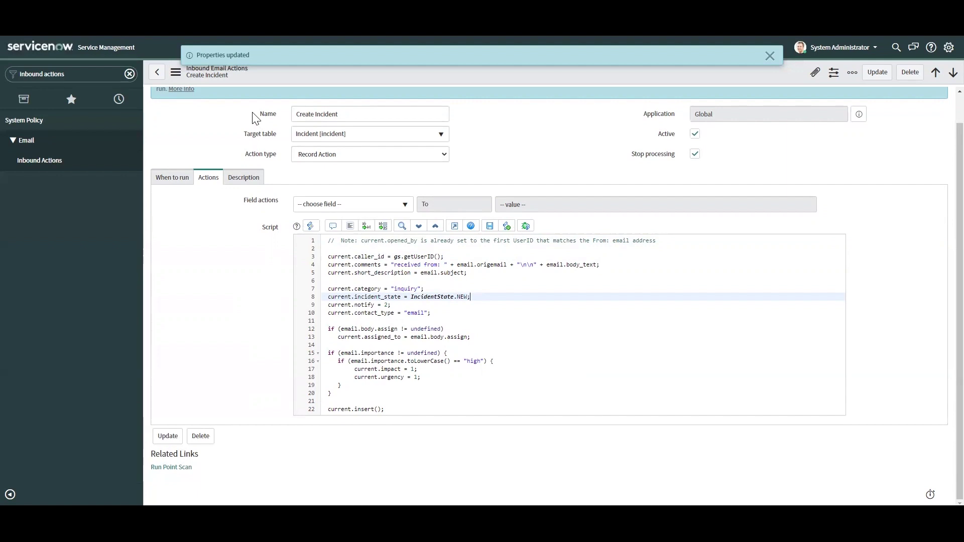
Point out the email importance check in the script, briefly checking the Description.
click(400, 304)
click(400, 353)
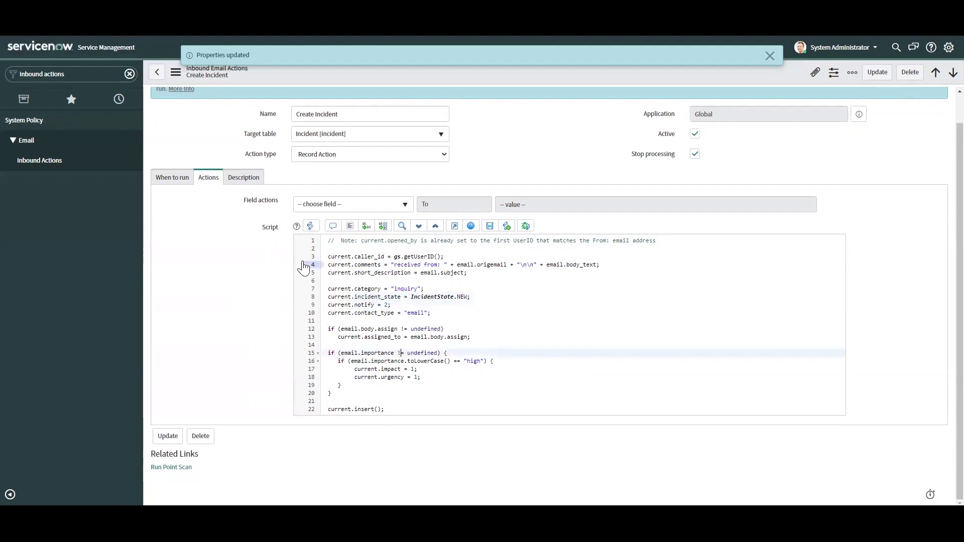
click(256, 182)
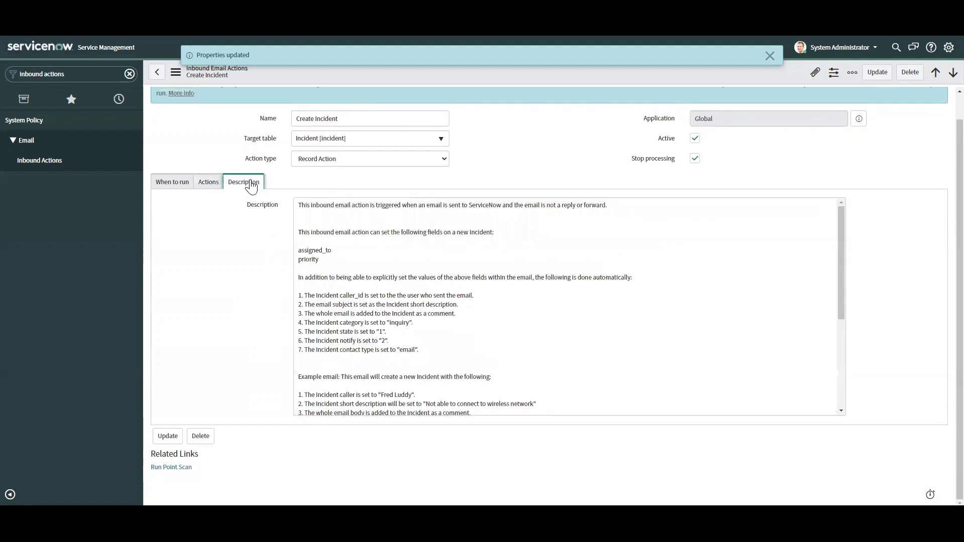
click(213, 182)
Pick Actual end in a field action and view how it can be set.
click(374, 214)
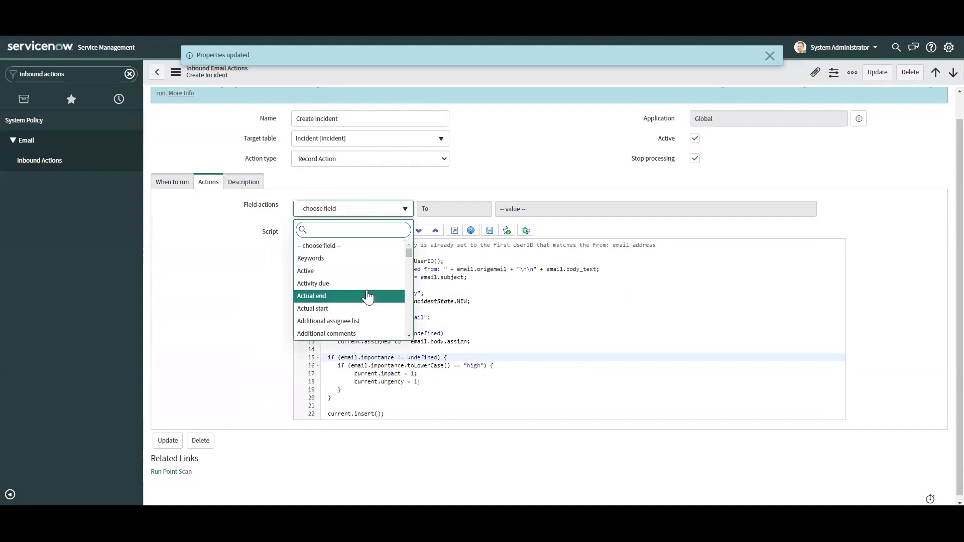
click(389, 297)
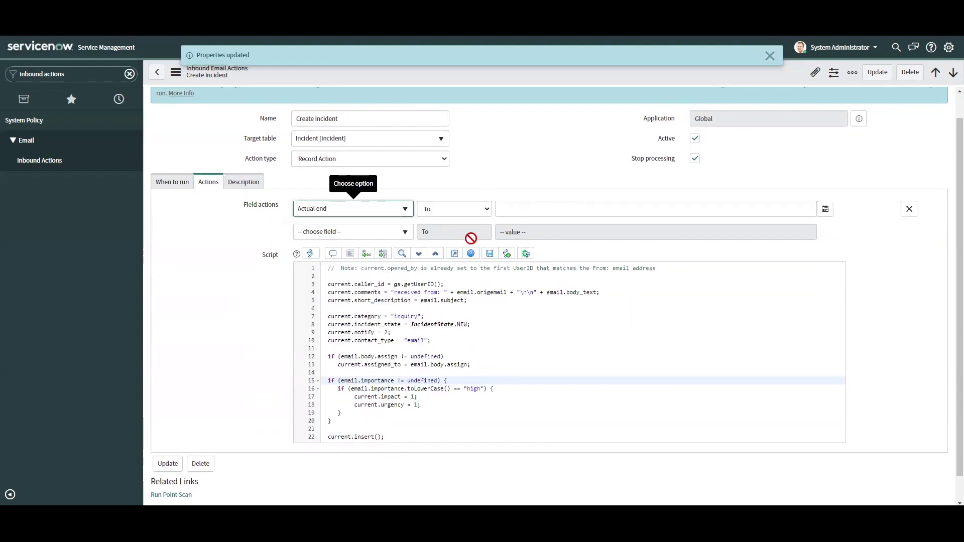
click(427, 207)
Read through the description's example email text, then return to When to run.
click(244, 182)
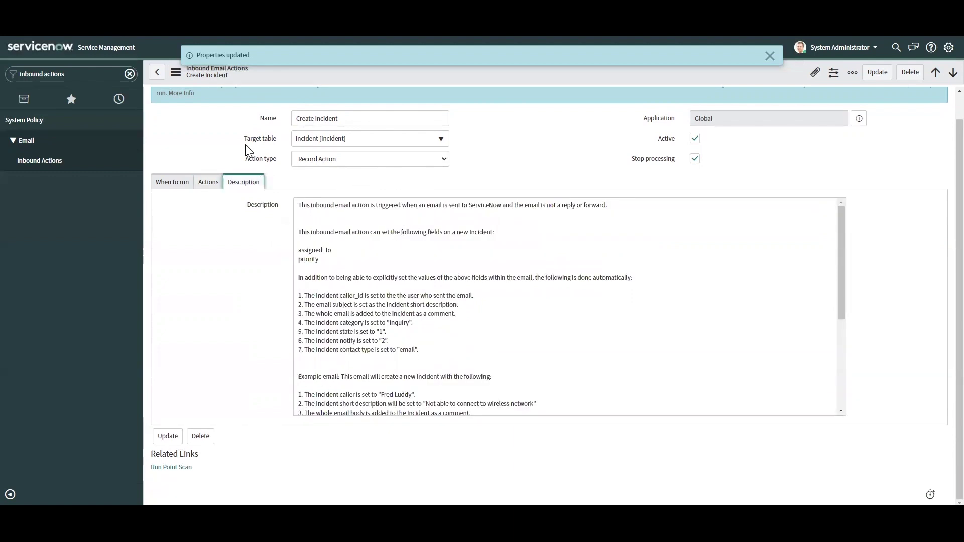
scroll(241, 131, up, 1)
click(417, 295)
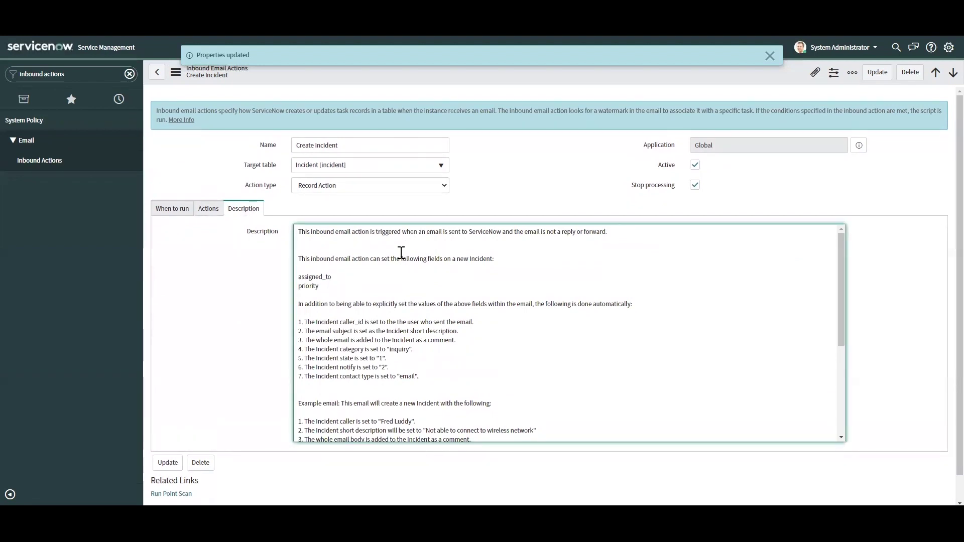
scroll(413, 344, down, 3)
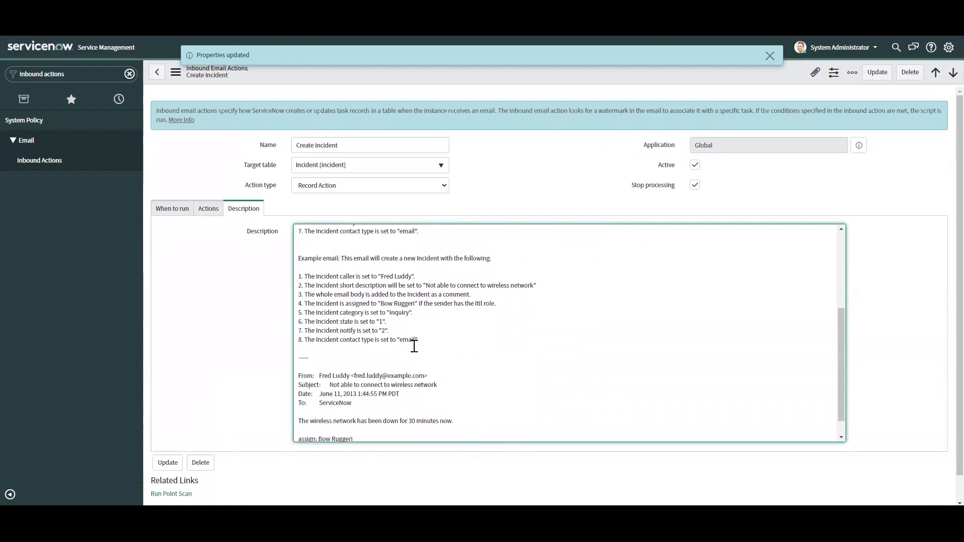
scroll(413, 346, up, 3)
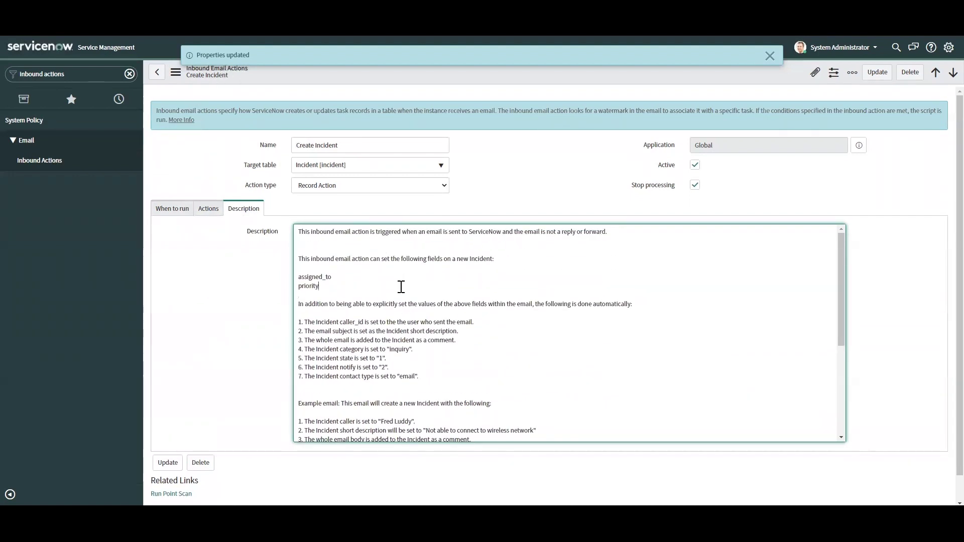
scroll(564, 268, down, 3)
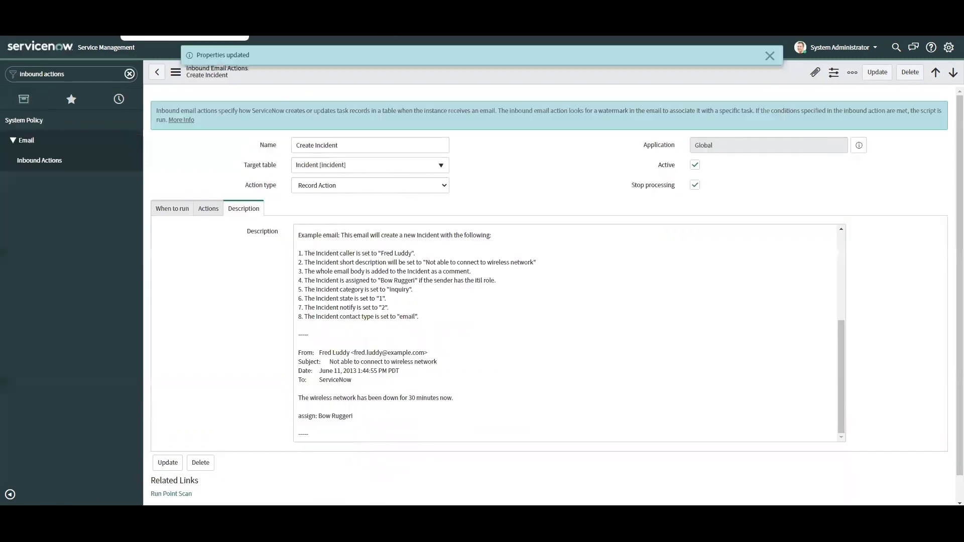
click(427, 271)
scroll(443, 308, up, 5)
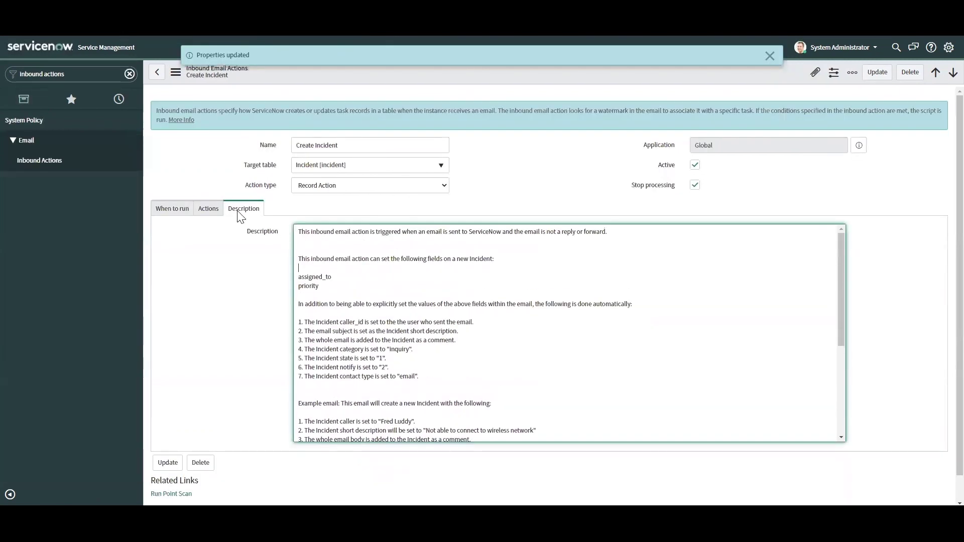
click(176, 210)
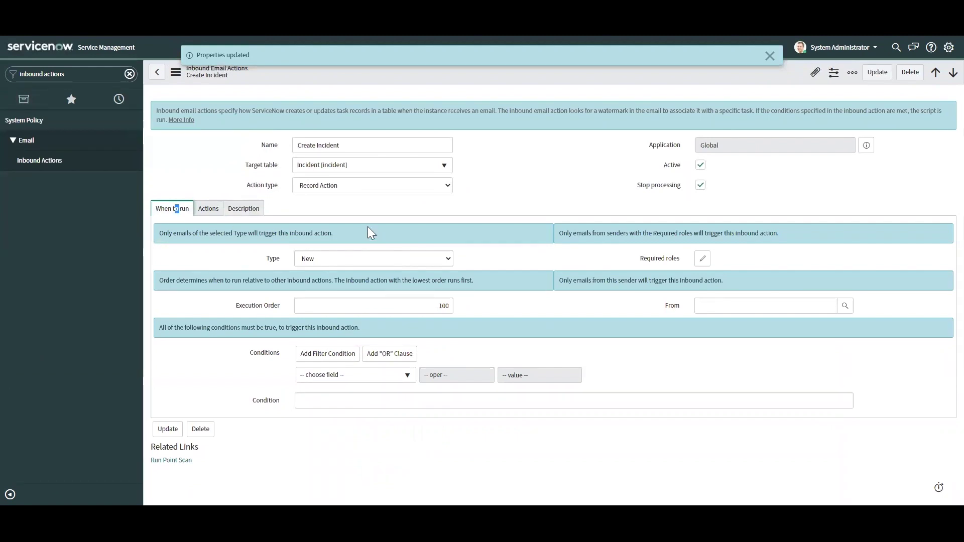
click(333, 373)
scroll(341, 447, down, 5)
scroll(342, 449, up, 3)
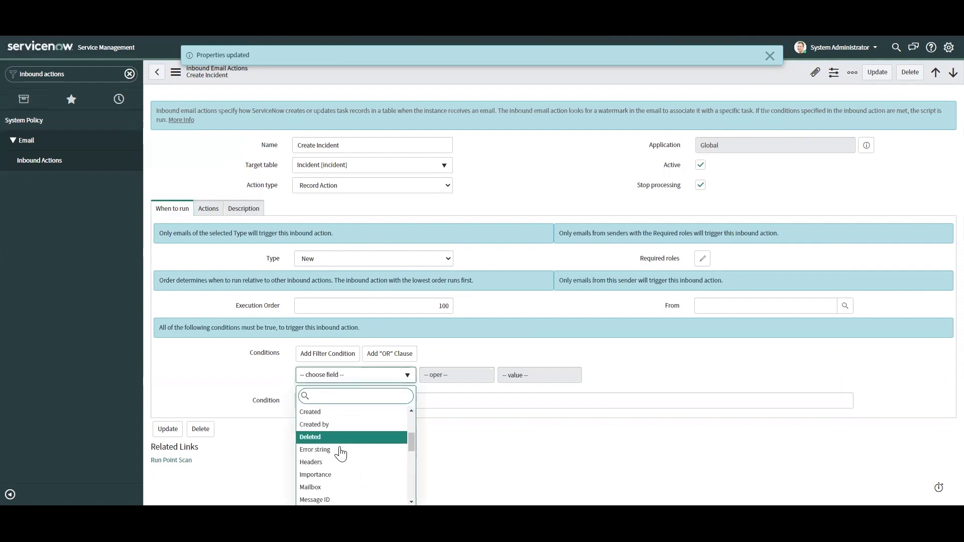
click(332, 461)
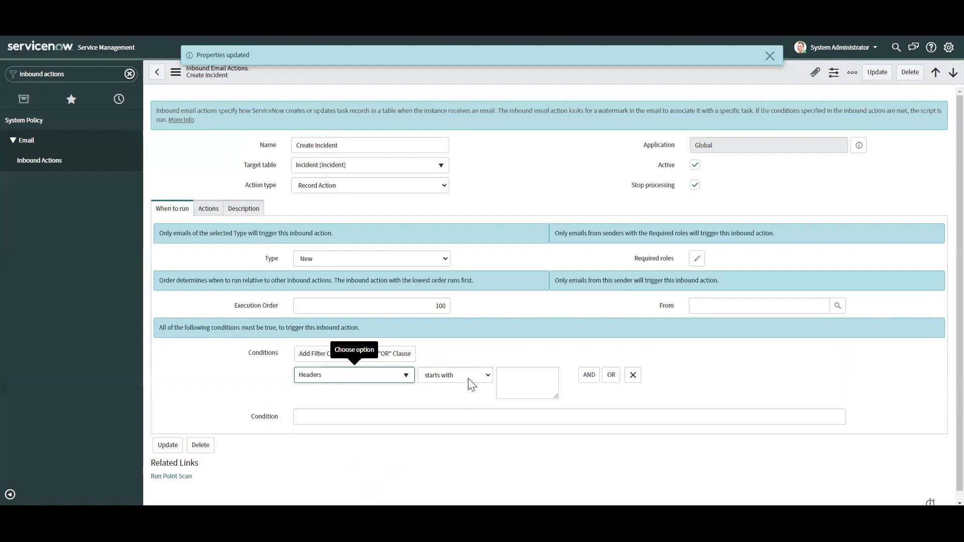
click(469, 379)
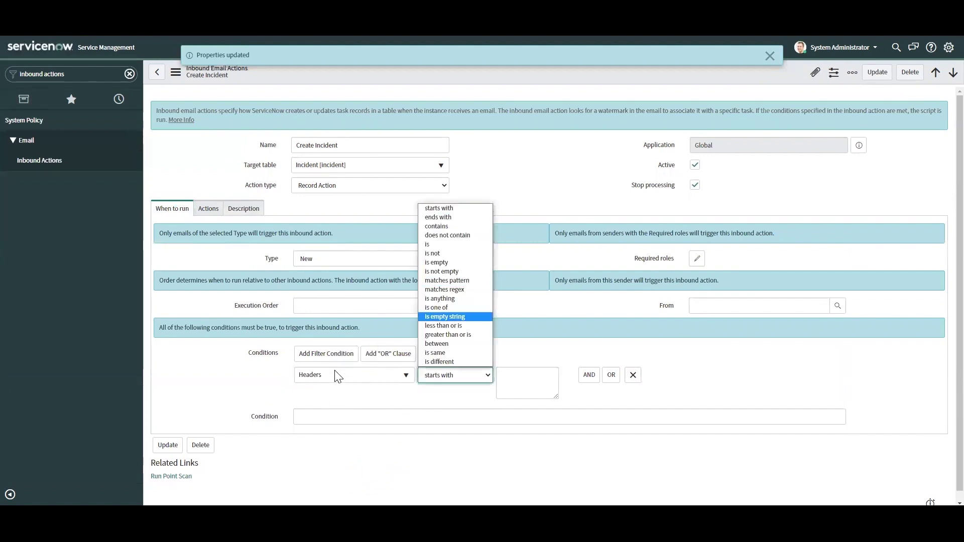
click(337, 377)
scroll(351, 452, up, 3)
click(333, 448)
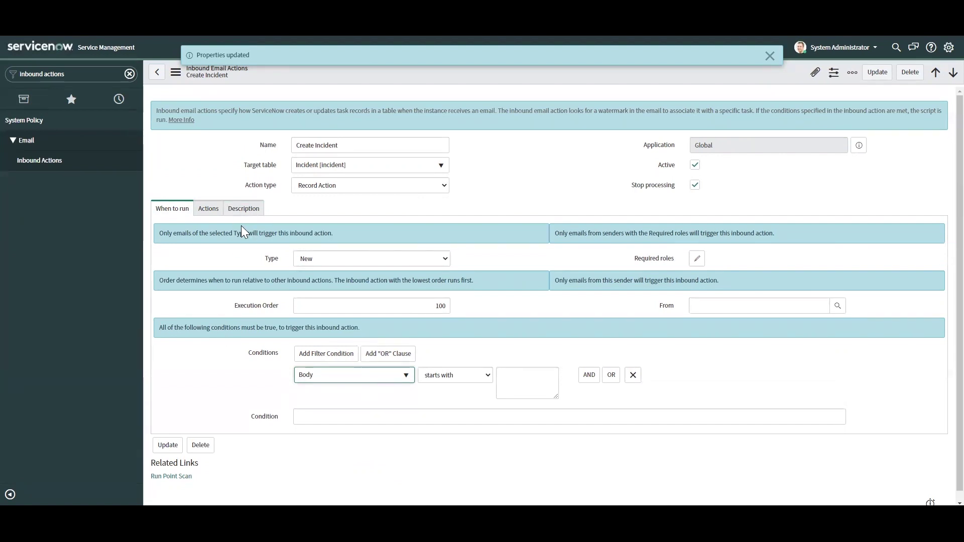
click(384, 375)
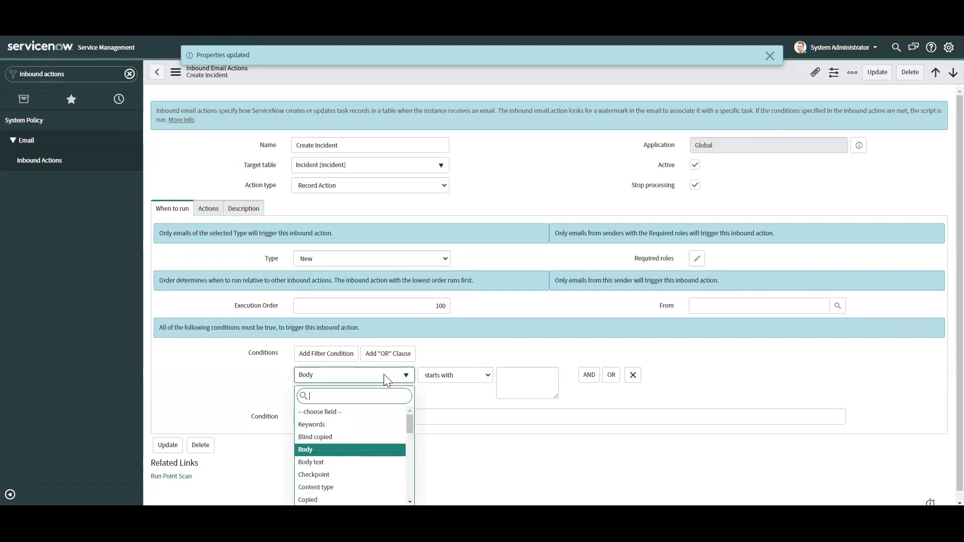
click(168, 362)
click(262, 215)
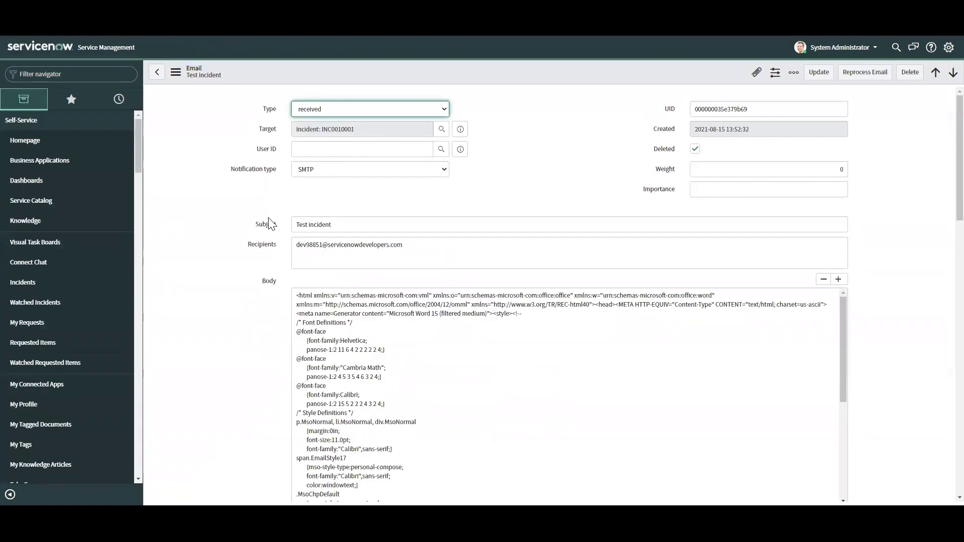
Point out the test email's recipient and subject, then preview and close the received email.
click(345, 250)
click(359, 229)
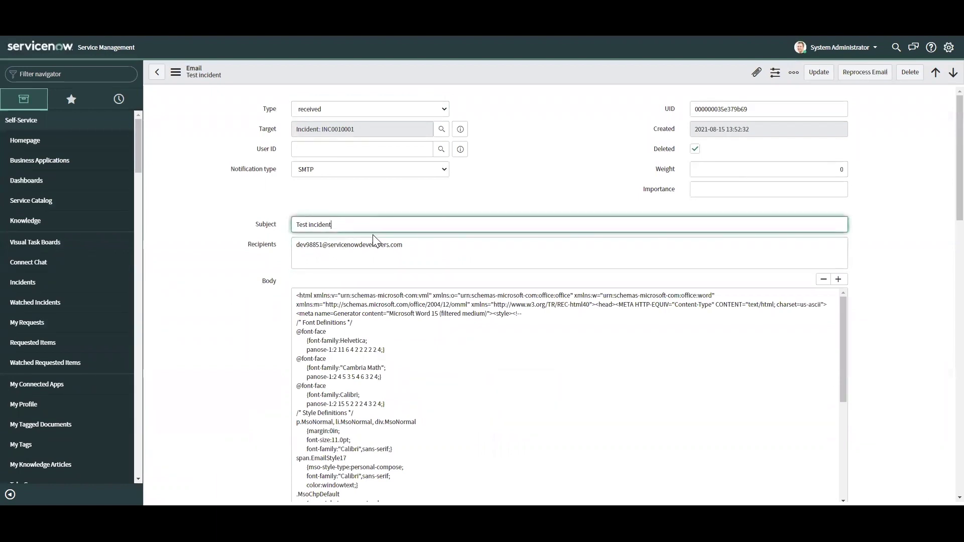
scroll(248, 264, down, 5)
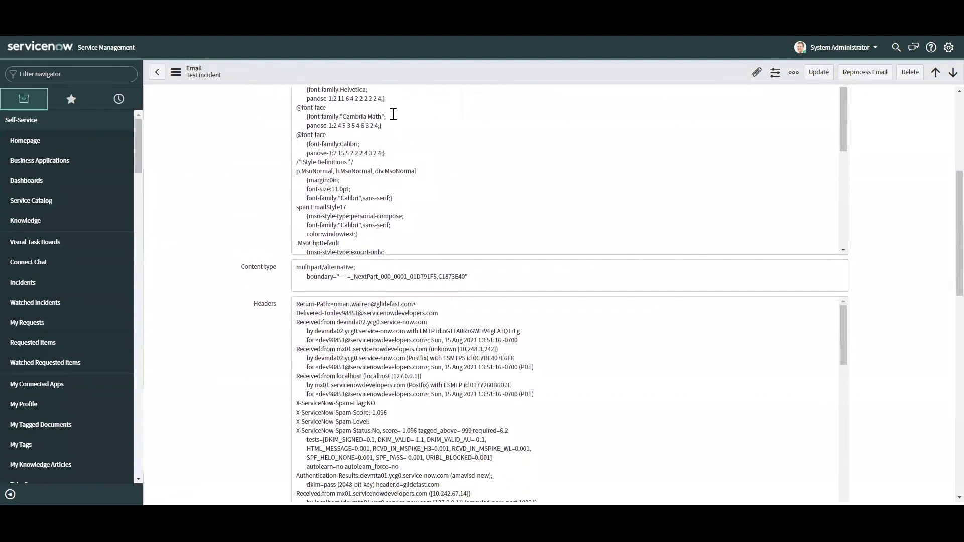
scroll(387, 136, down, 3)
scroll(245, 233, down, 3)
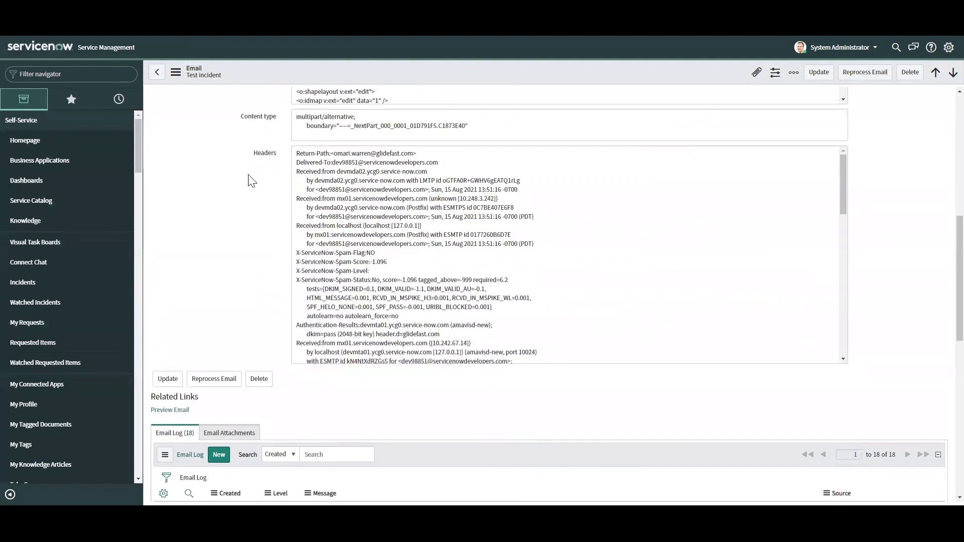
scroll(265, 246, down, 2)
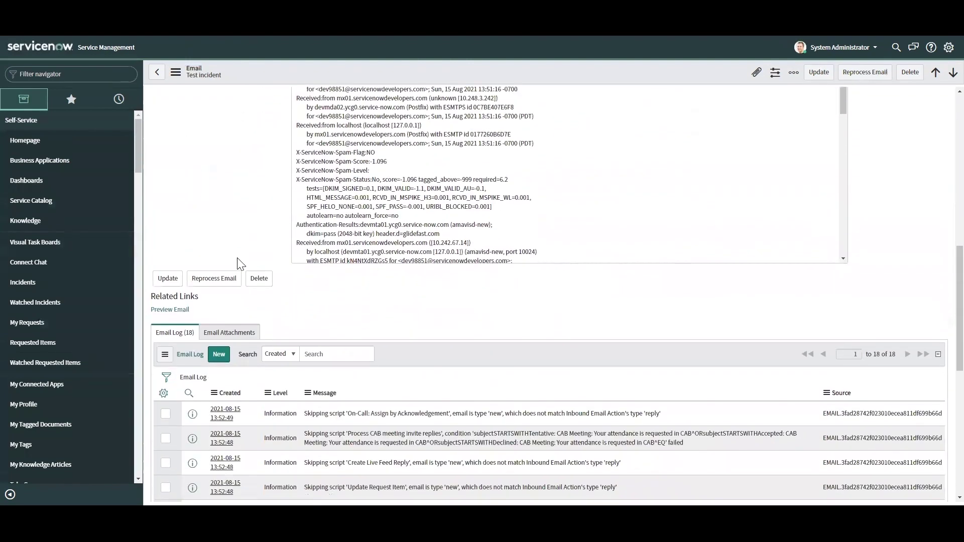
click(163, 310)
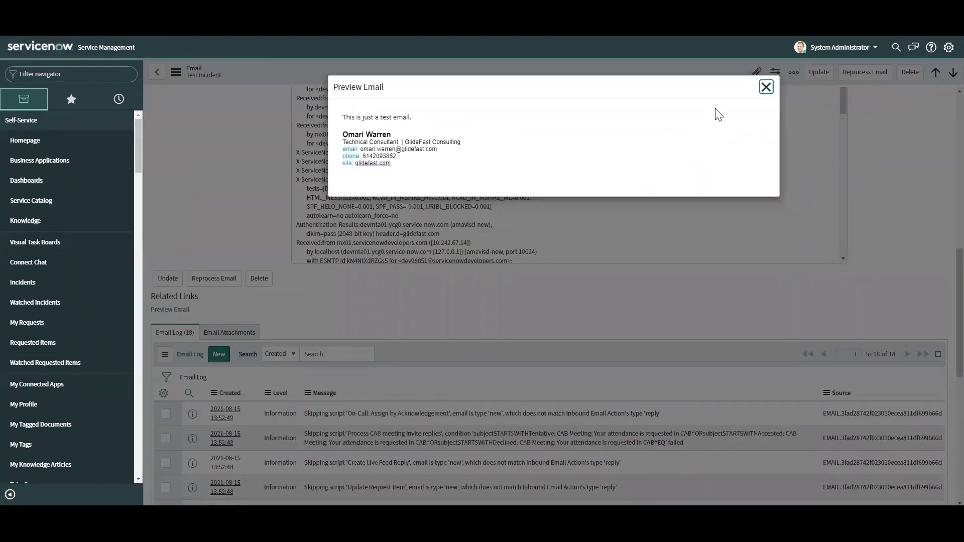
click(766, 87)
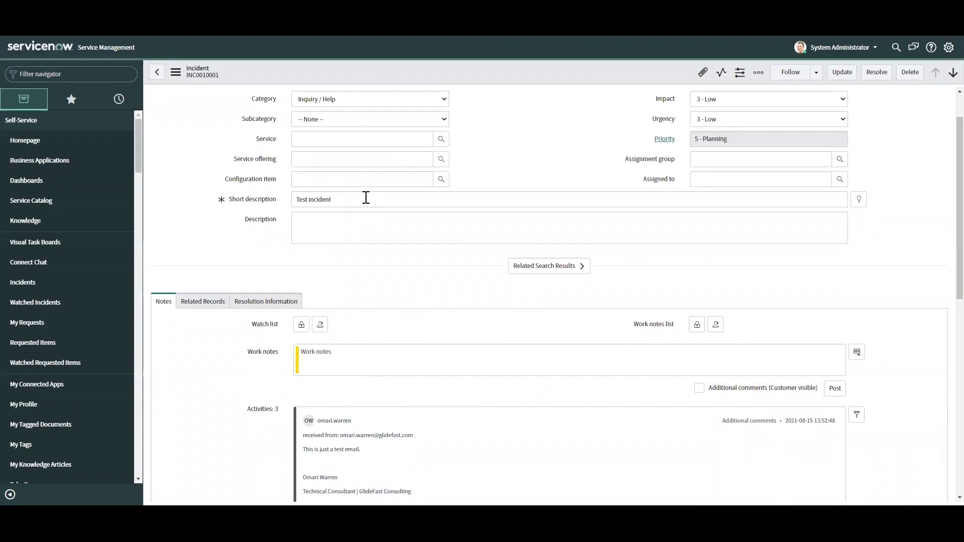
Scroll INC0010001's activity history and check its Related Records and Resolution Information tabs.
scroll(213, 316, down, 5)
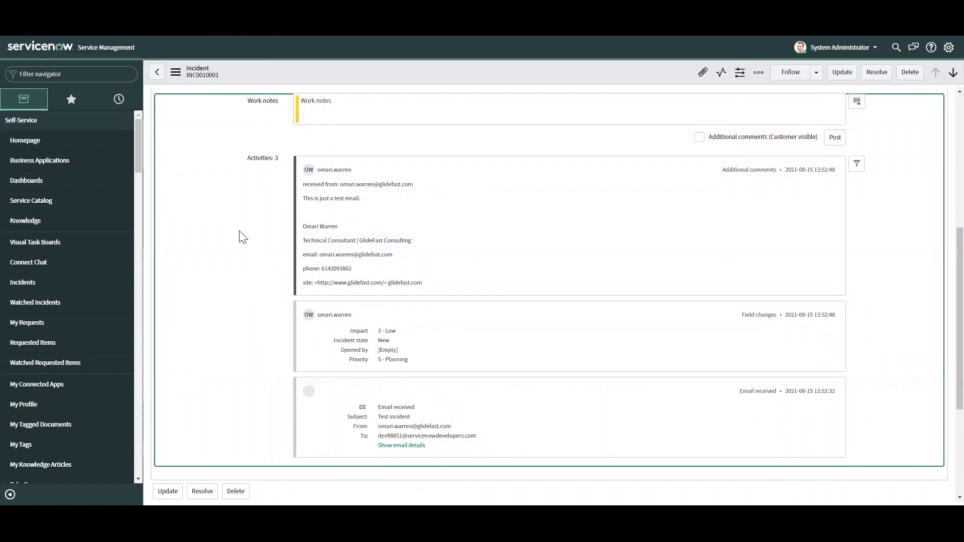
scroll(236, 235, up, 4)
click(203, 251)
click(258, 251)
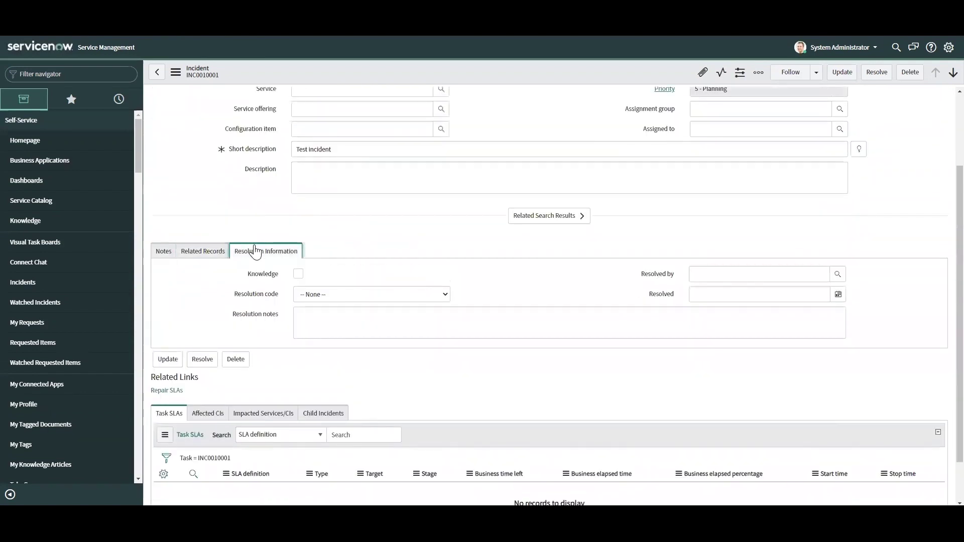
scroll(255, 251, up, 2)
scroll(255, 251, up, 1)
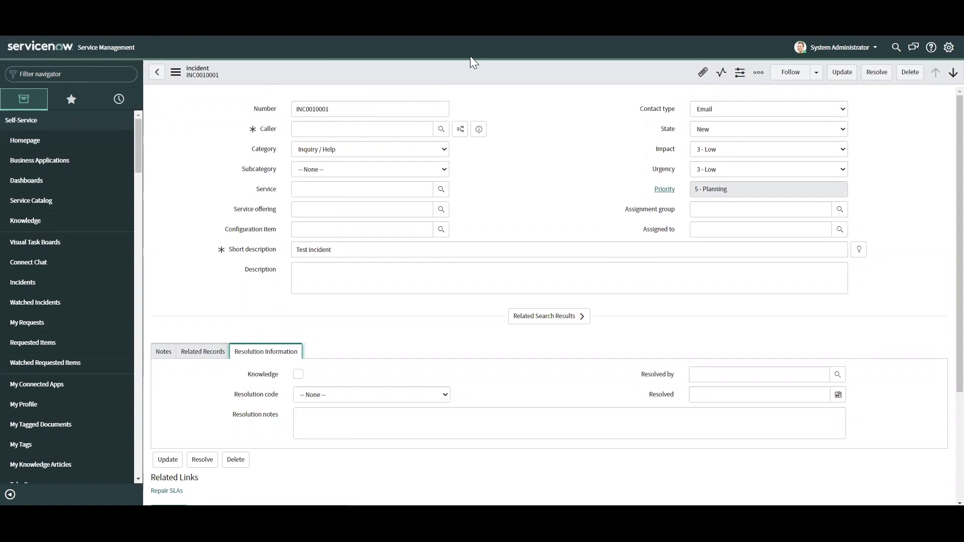
scroll(254, 194, down, 3)
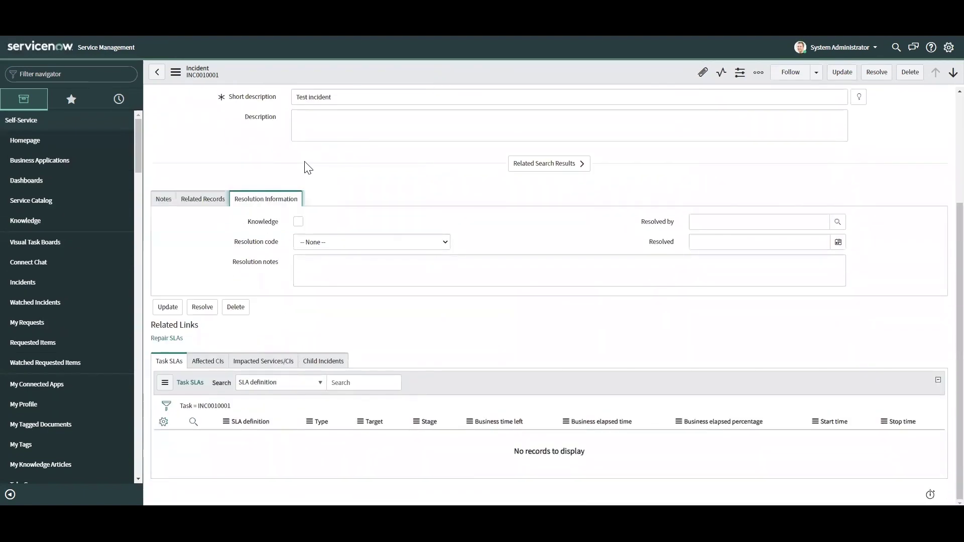
scroll(294, 147, up, 3)
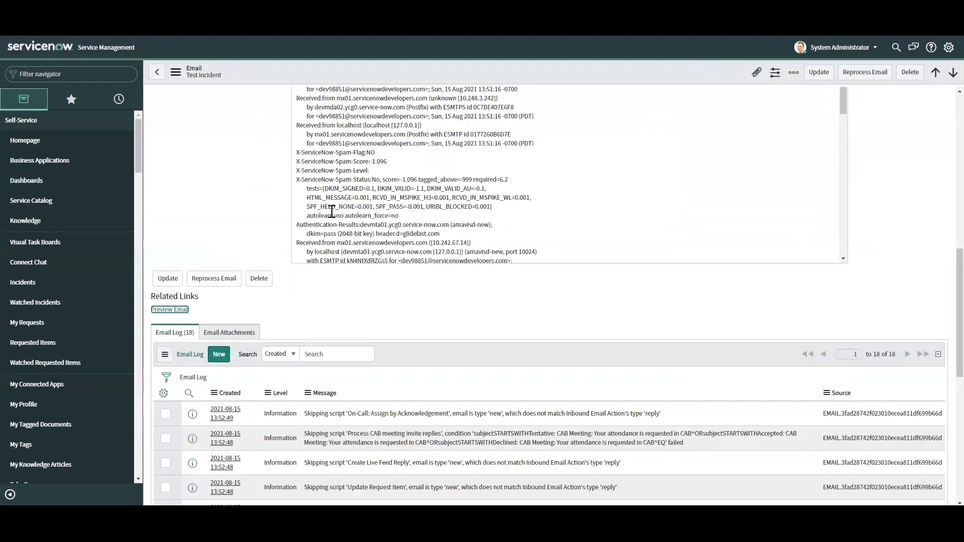
Scroll the test email's Email Log, confirm no attachments, and return to Email Log (18).
scroll(351, 301, down, 10)
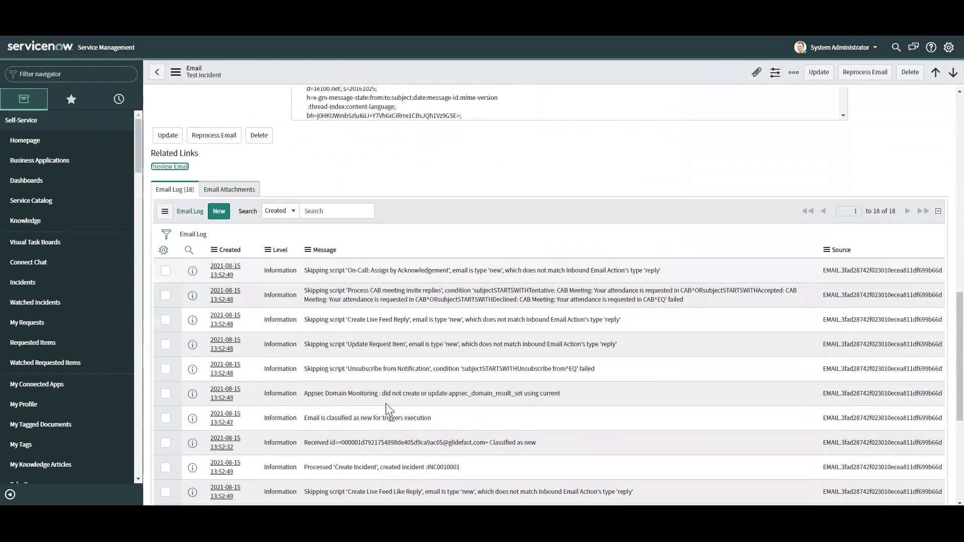
scroll(393, 261, down, 3)
scroll(392, 261, up, 2)
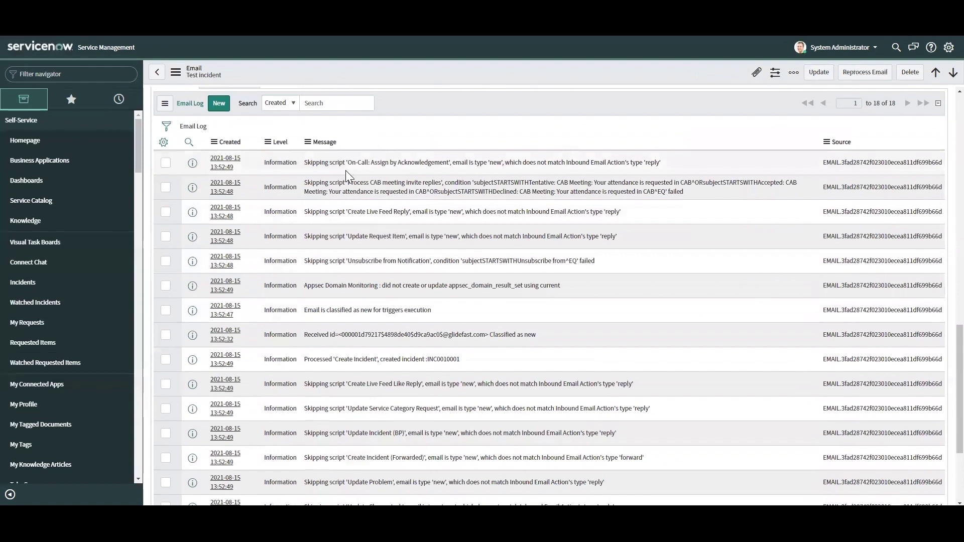
scroll(351, 219, down, 3)
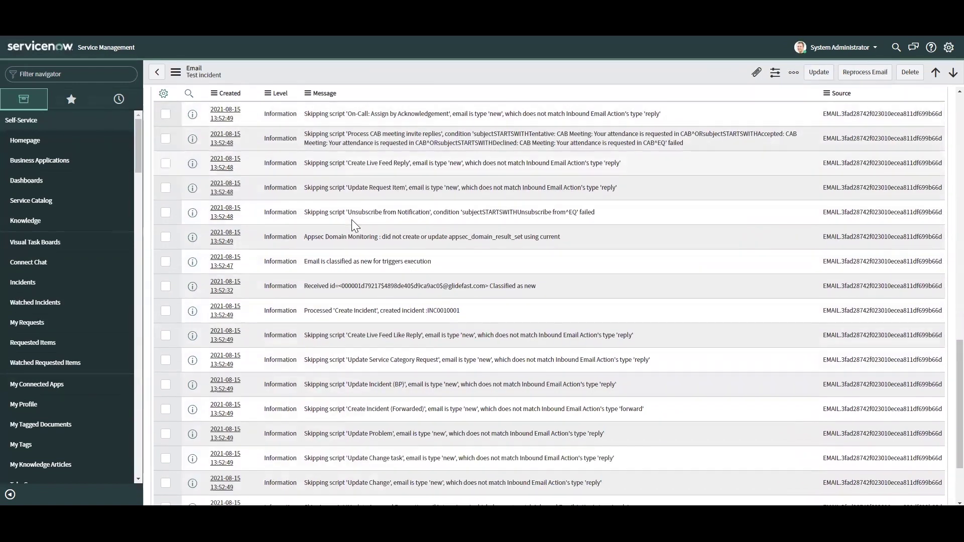
scroll(374, 399, up, 7)
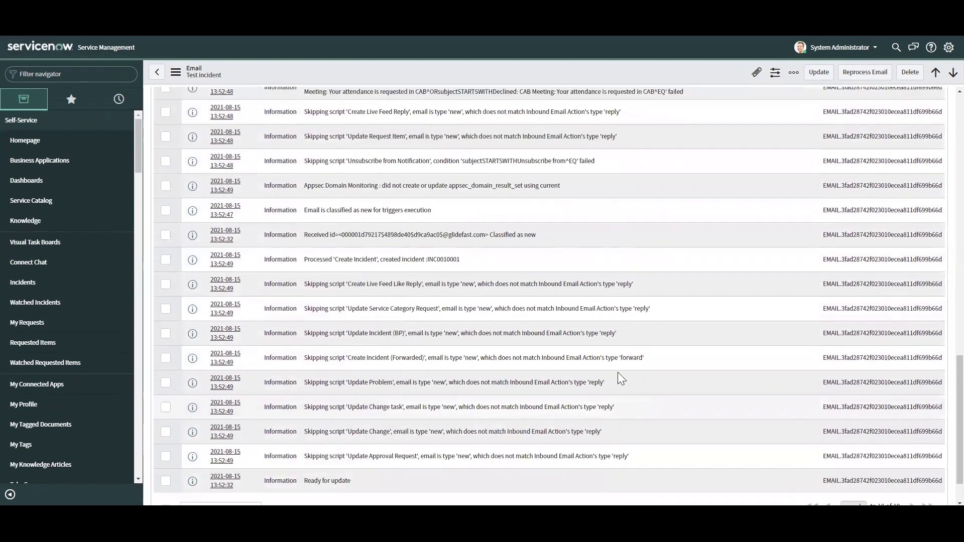
scroll(405, 360, up, 6)
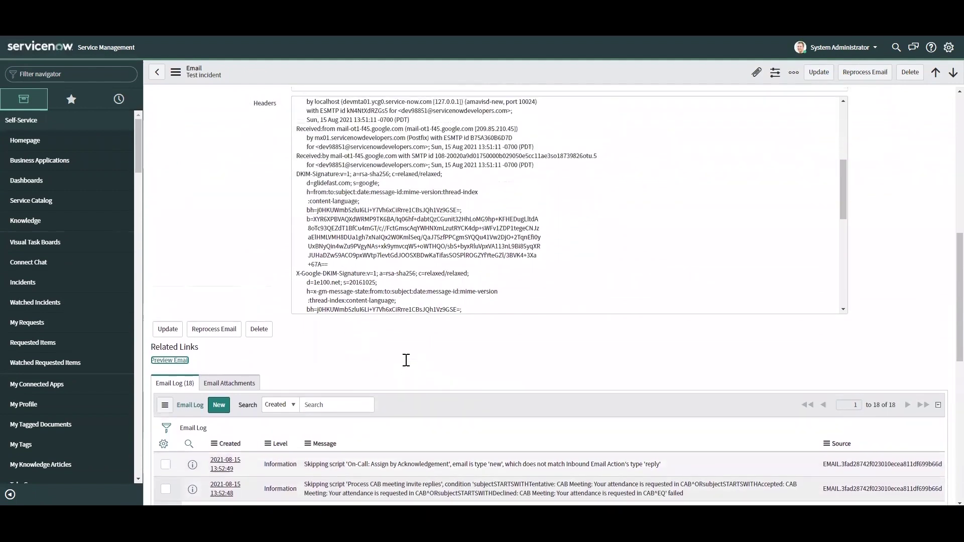
scroll(252, 348, down, 3)
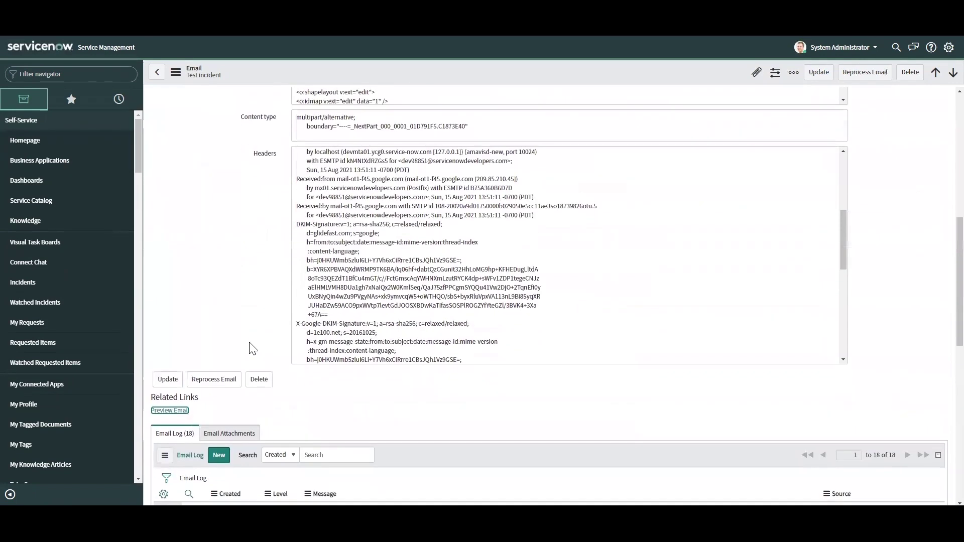
click(222, 434)
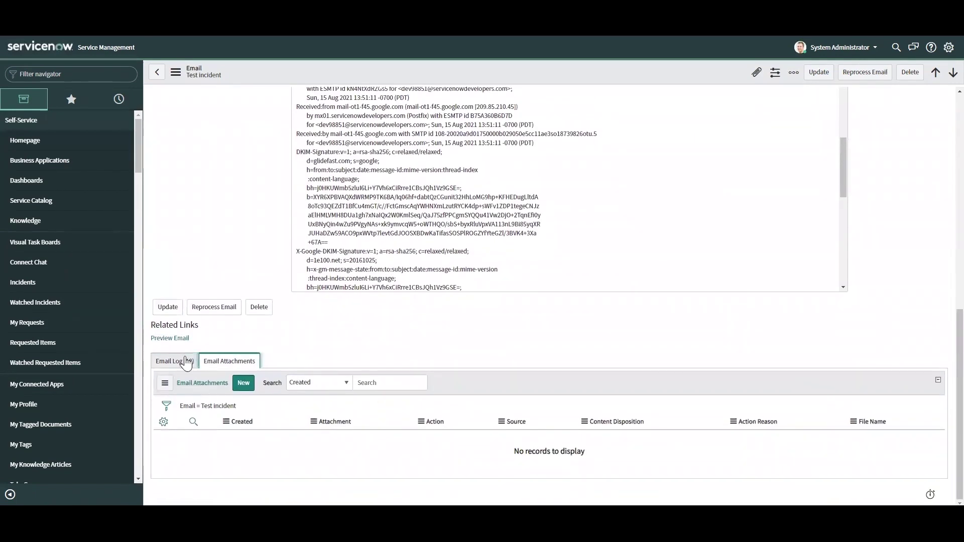
click(175, 361)
Highlight the INC0010001 notification's title and opening lines in the preview.
scroll(324, 361, up, 8)
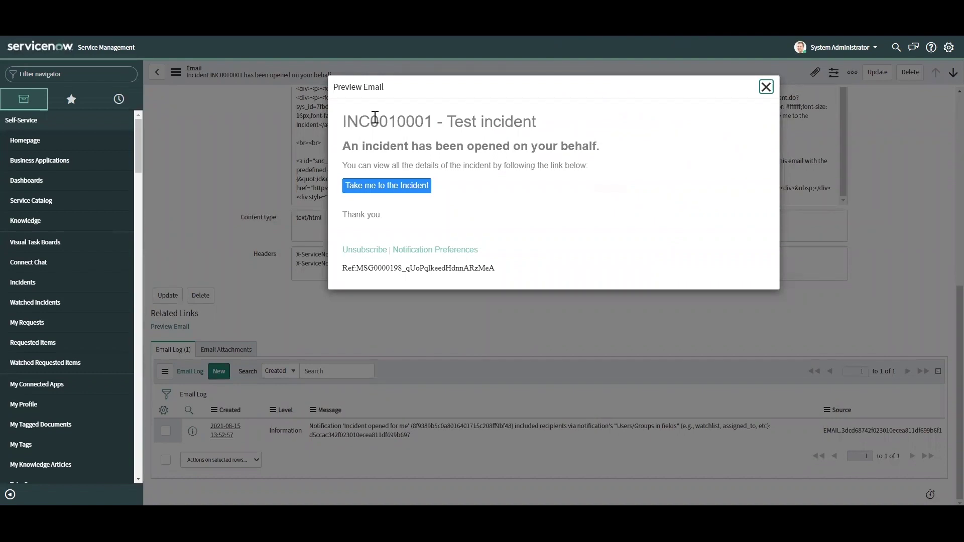
drag(343, 120, 556, 191)
click(556, 191)
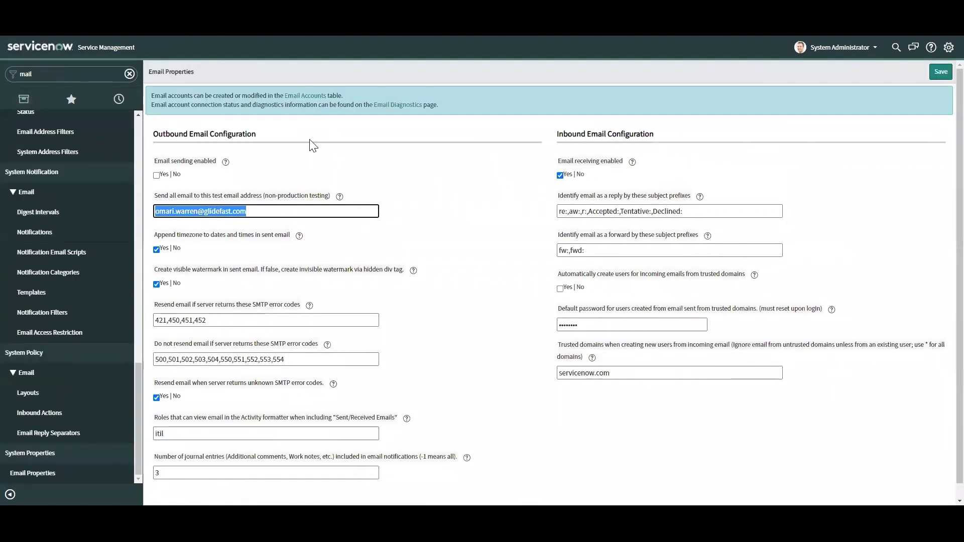
Delete the test email address and save the email properties.
key(BackSpace)
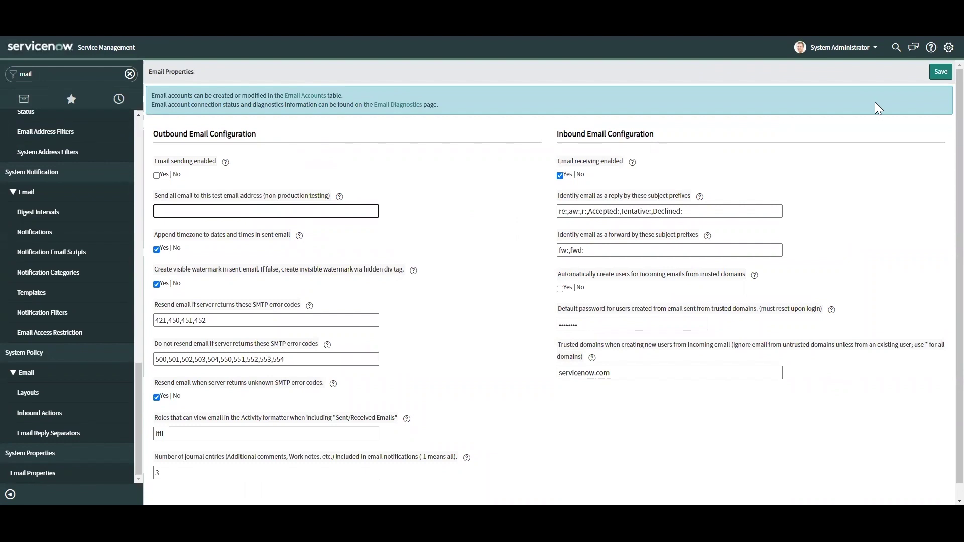
click(941, 72)
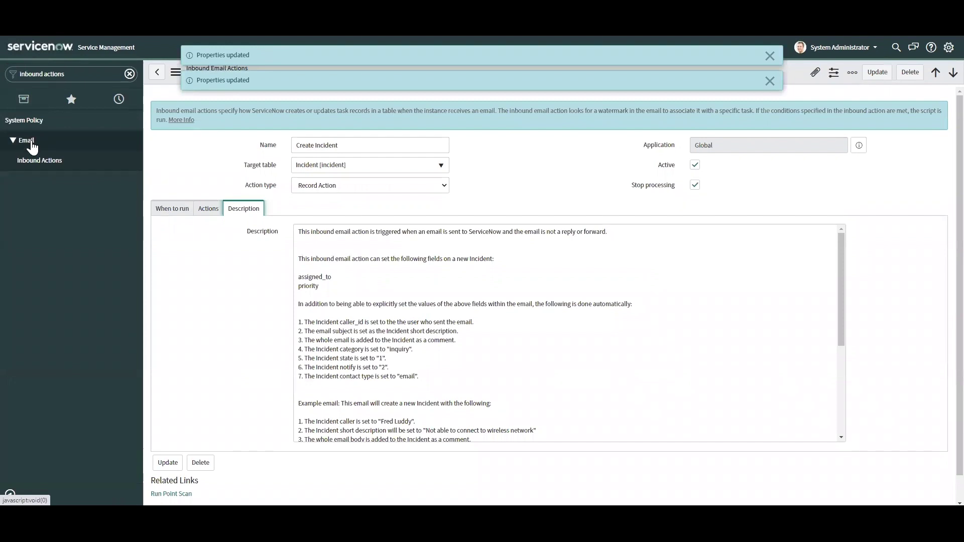
Leave the Create Incident record for the Inbound Actions list and browse all 16 actions.
click(39, 166)
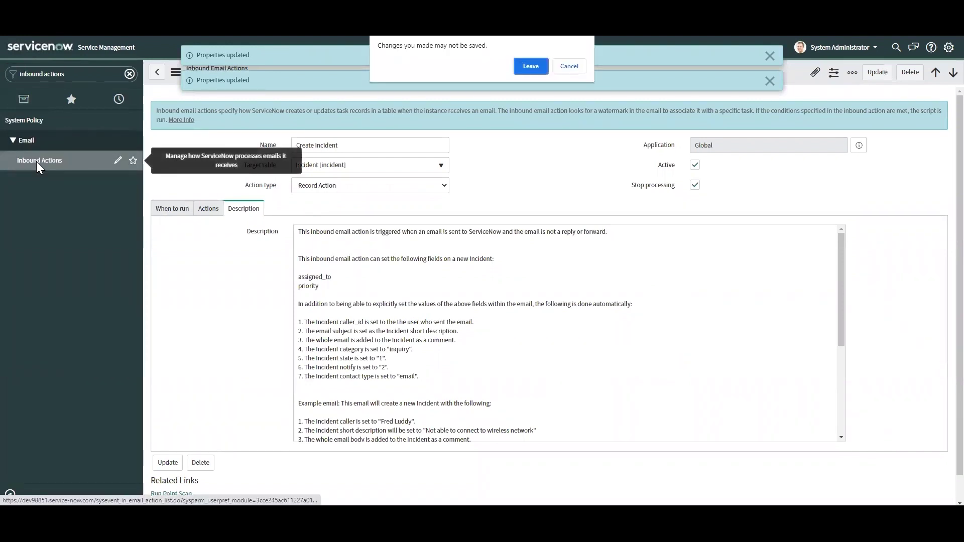
click(543, 67)
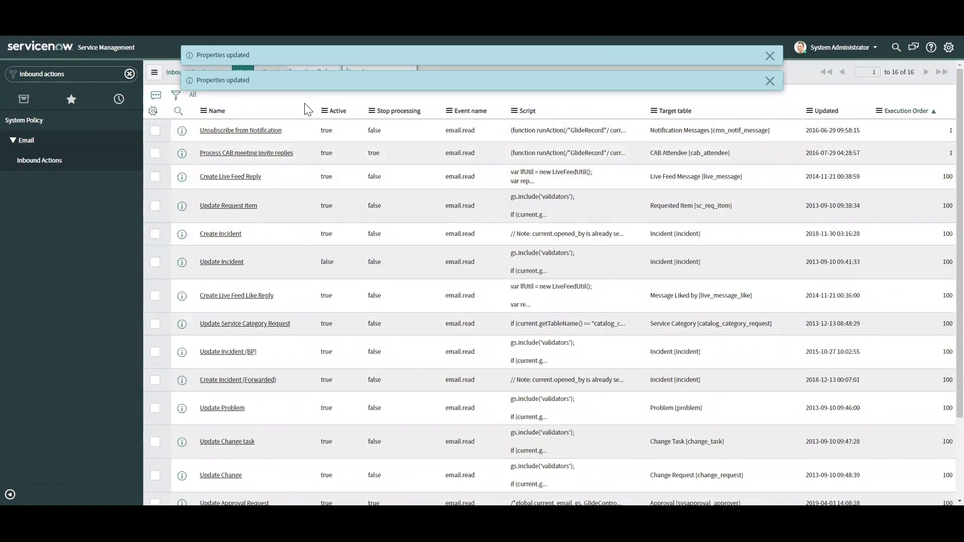
scroll(306, 108, down, 3)
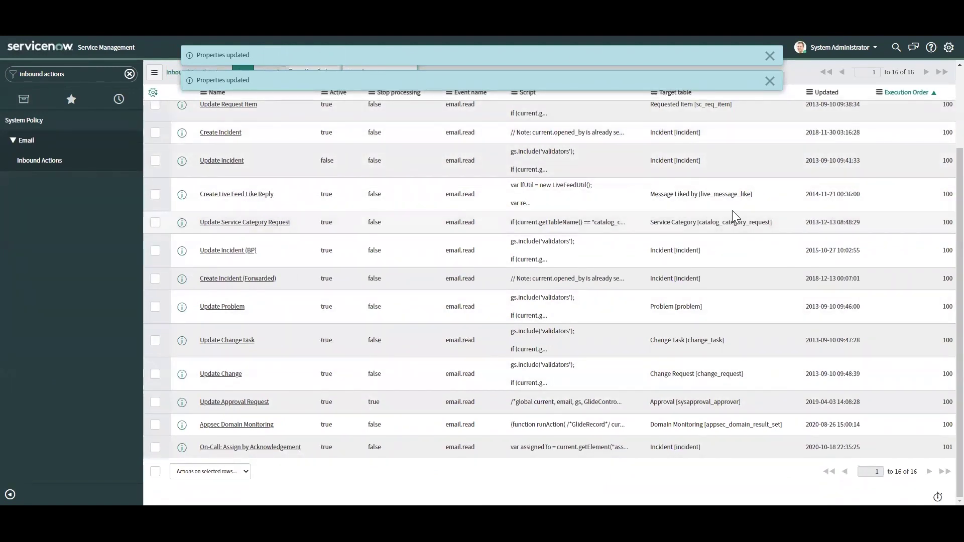
scroll(736, 210, up, 3)
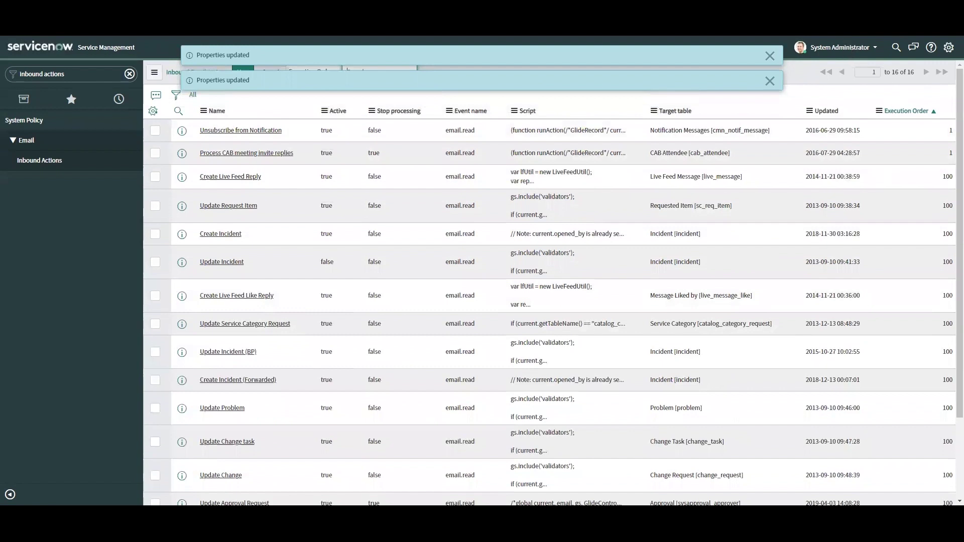